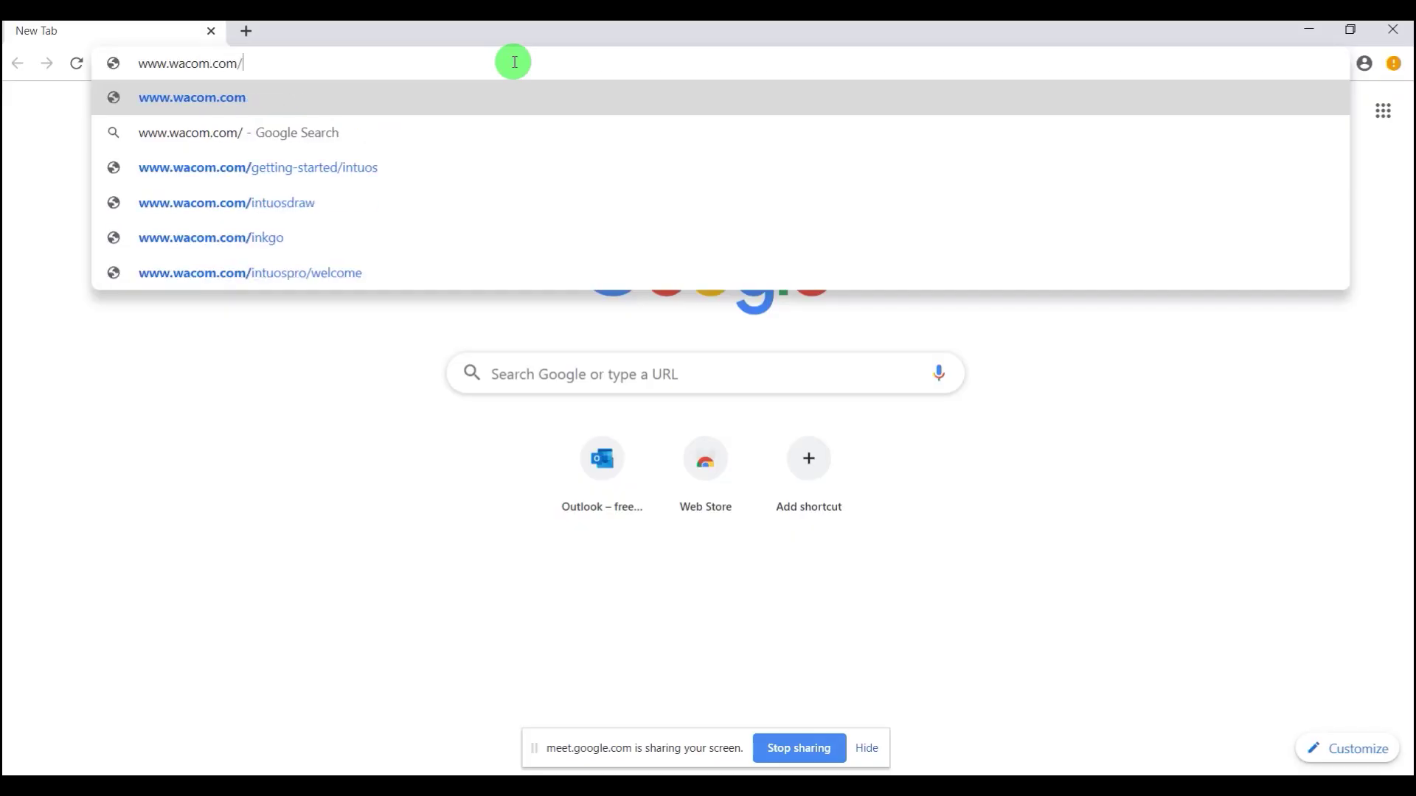
{"action": "type", "text": "intuos"}
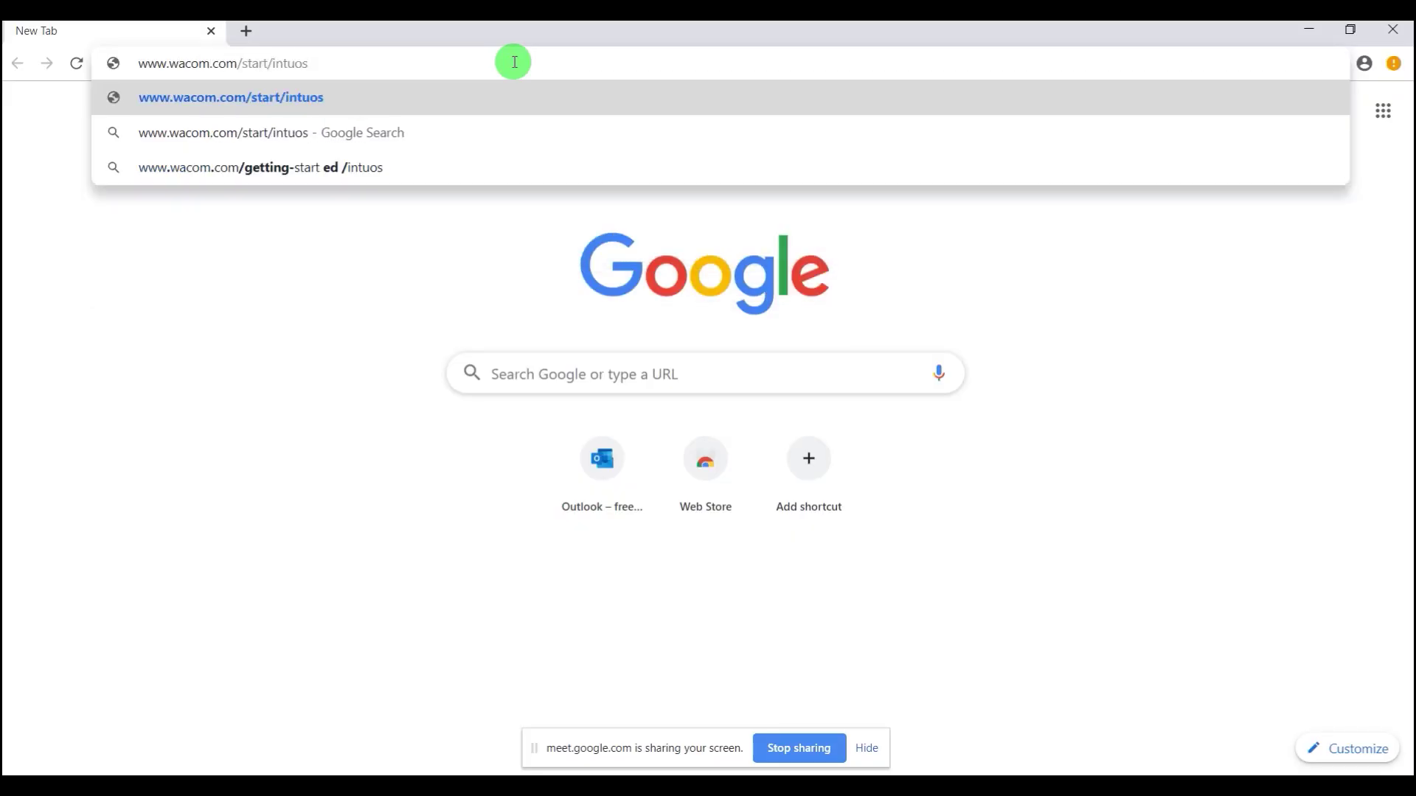
- Load the Wacom Intuos start page and download the Windows tablet driver from Step 2
{"action": "key", "text": "Return"}
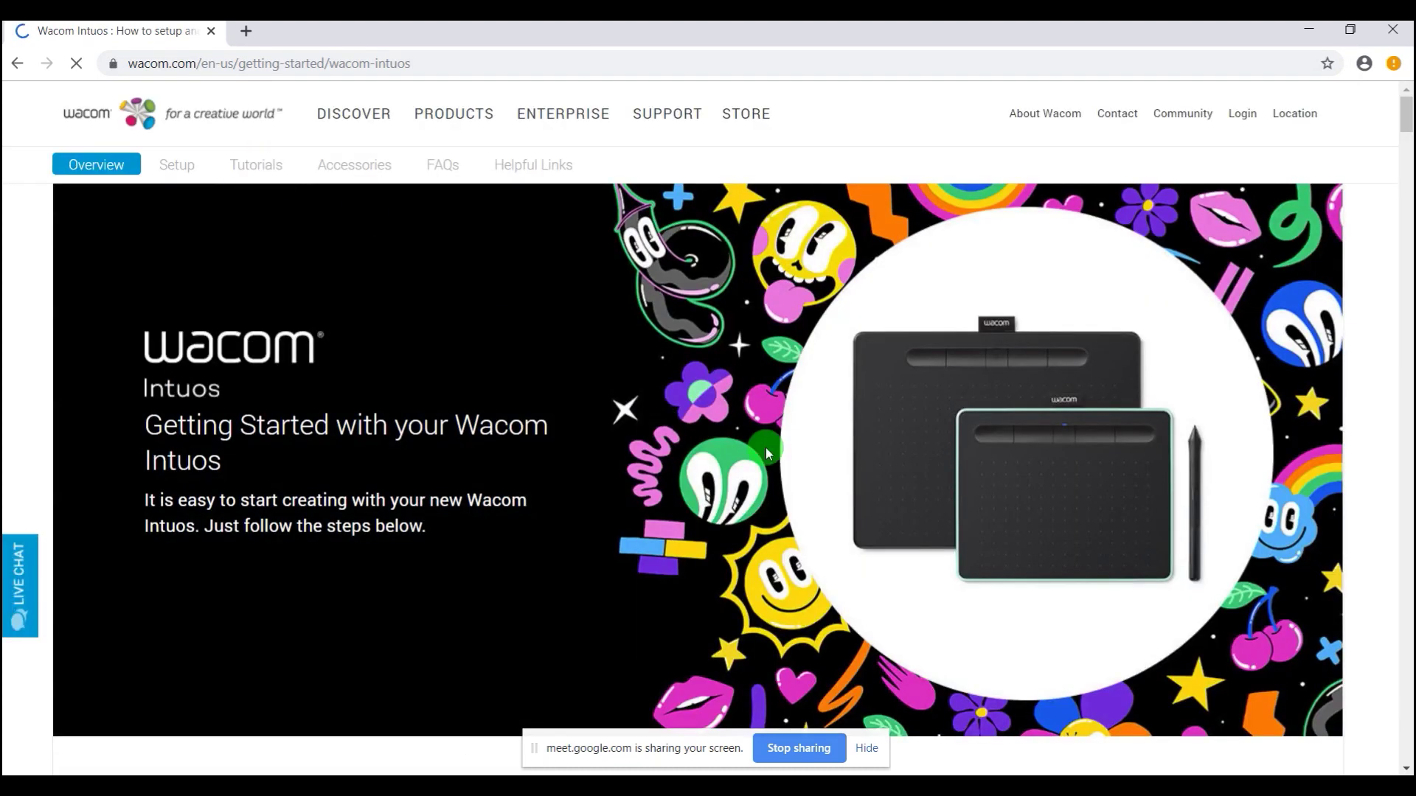
{"action": "scroll", "coordinate": [765, 448], "scroll_direction": "down", "scroll_amount": 8}
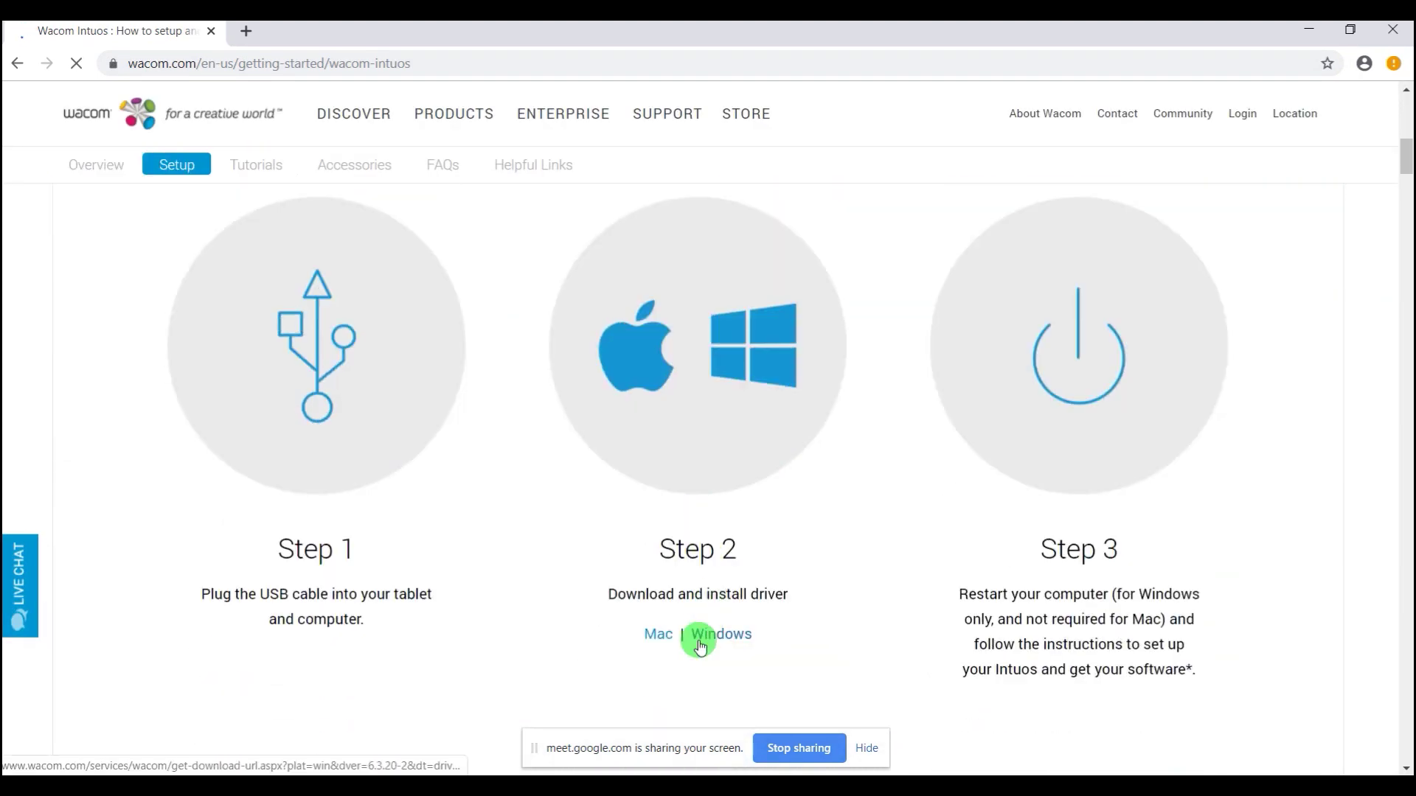
{"action": "left_click", "coordinate": [720, 634]}
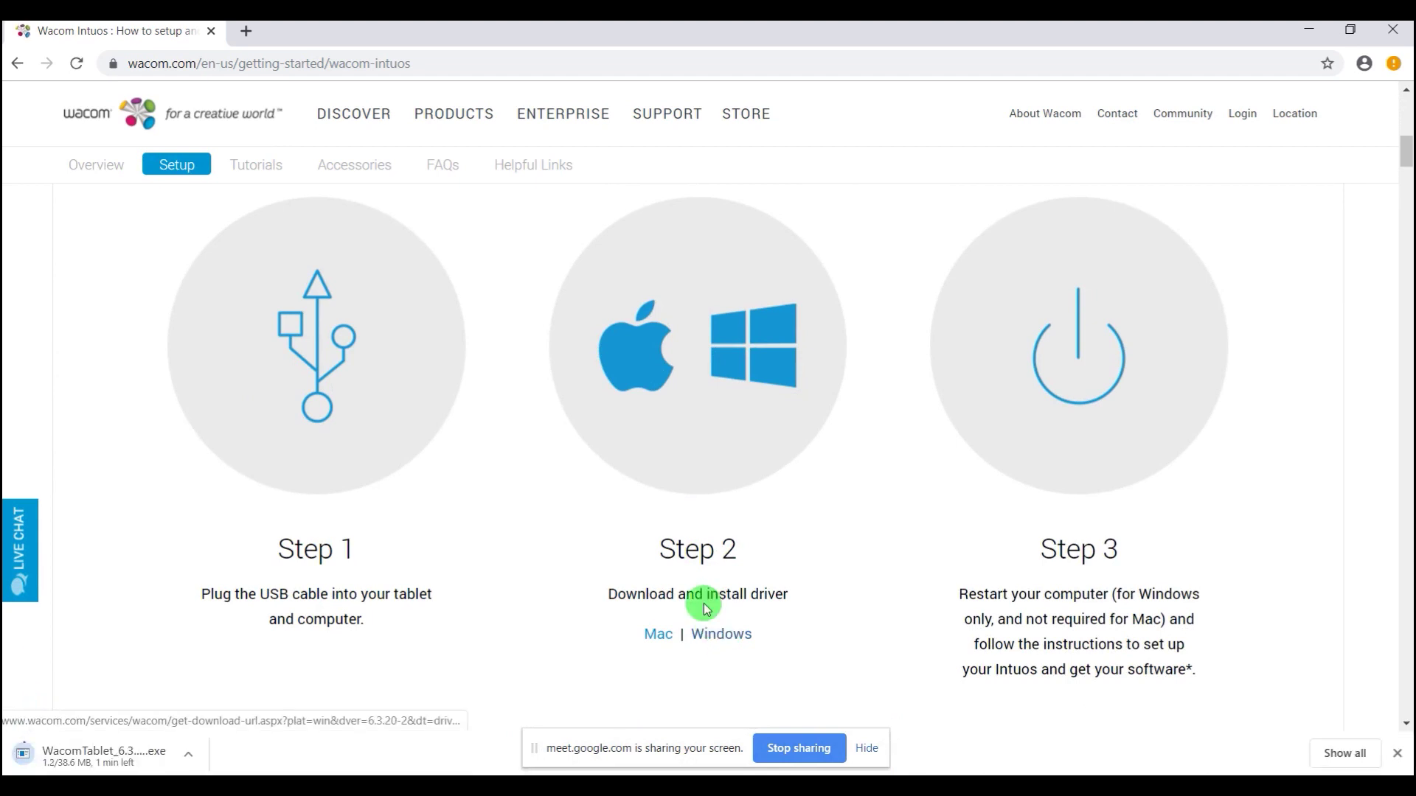
- Hide the screen-sharing bar and dismiss the Microsoft Whiteboard install notification
{"action": "left_click", "coordinate": [866, 748]}
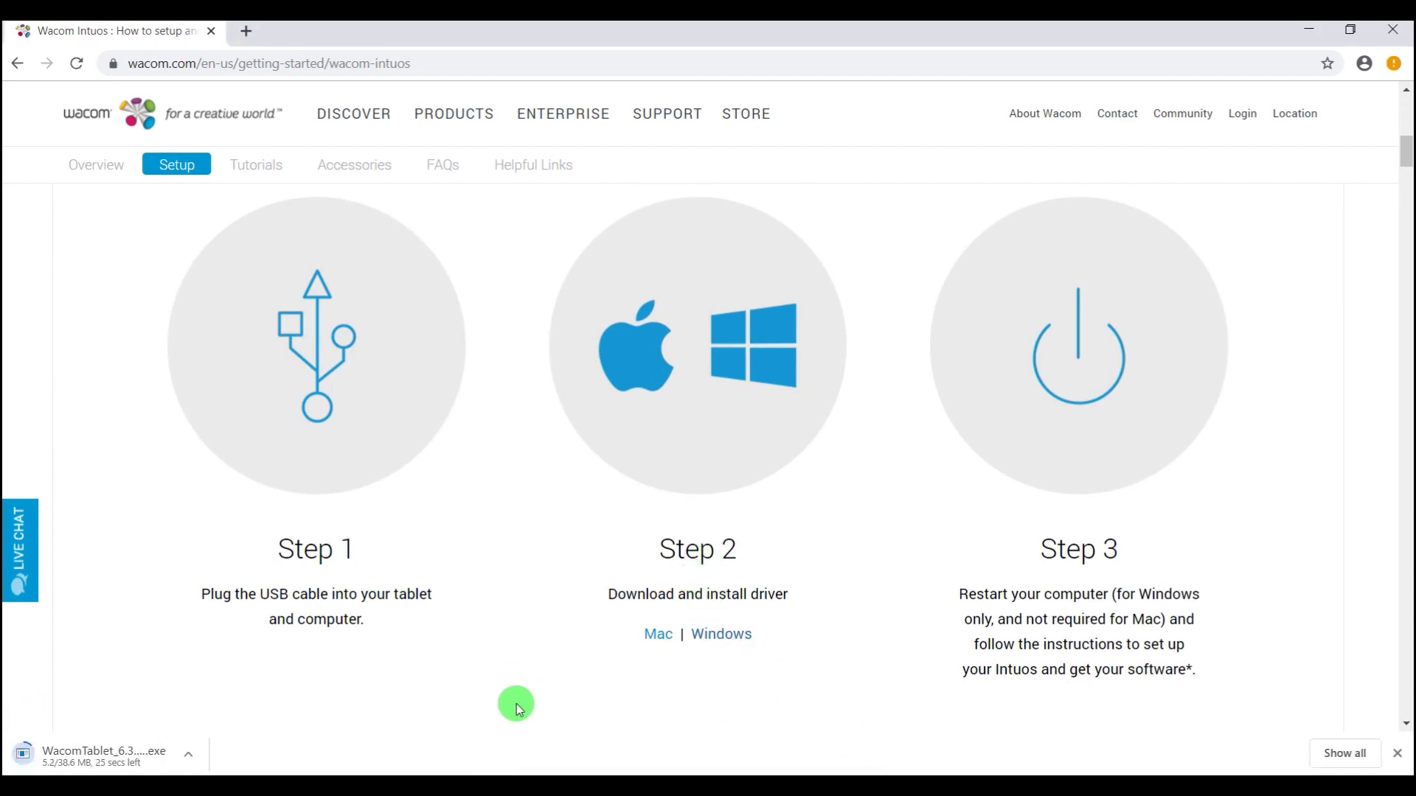
{"action": "mouse_move", "coordinate": [611, 786]}
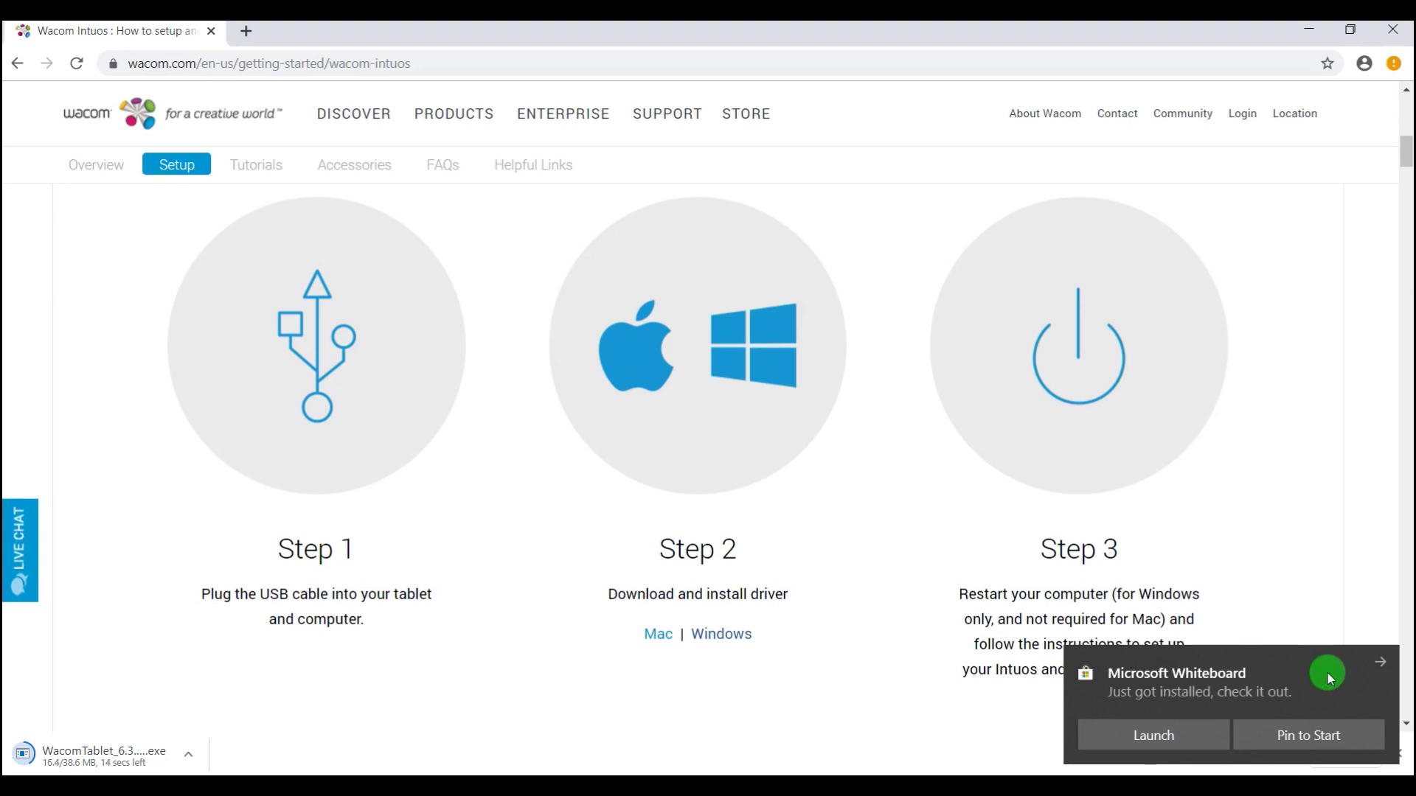
{"action": "left_click", "coordinate": [1377, 663]}
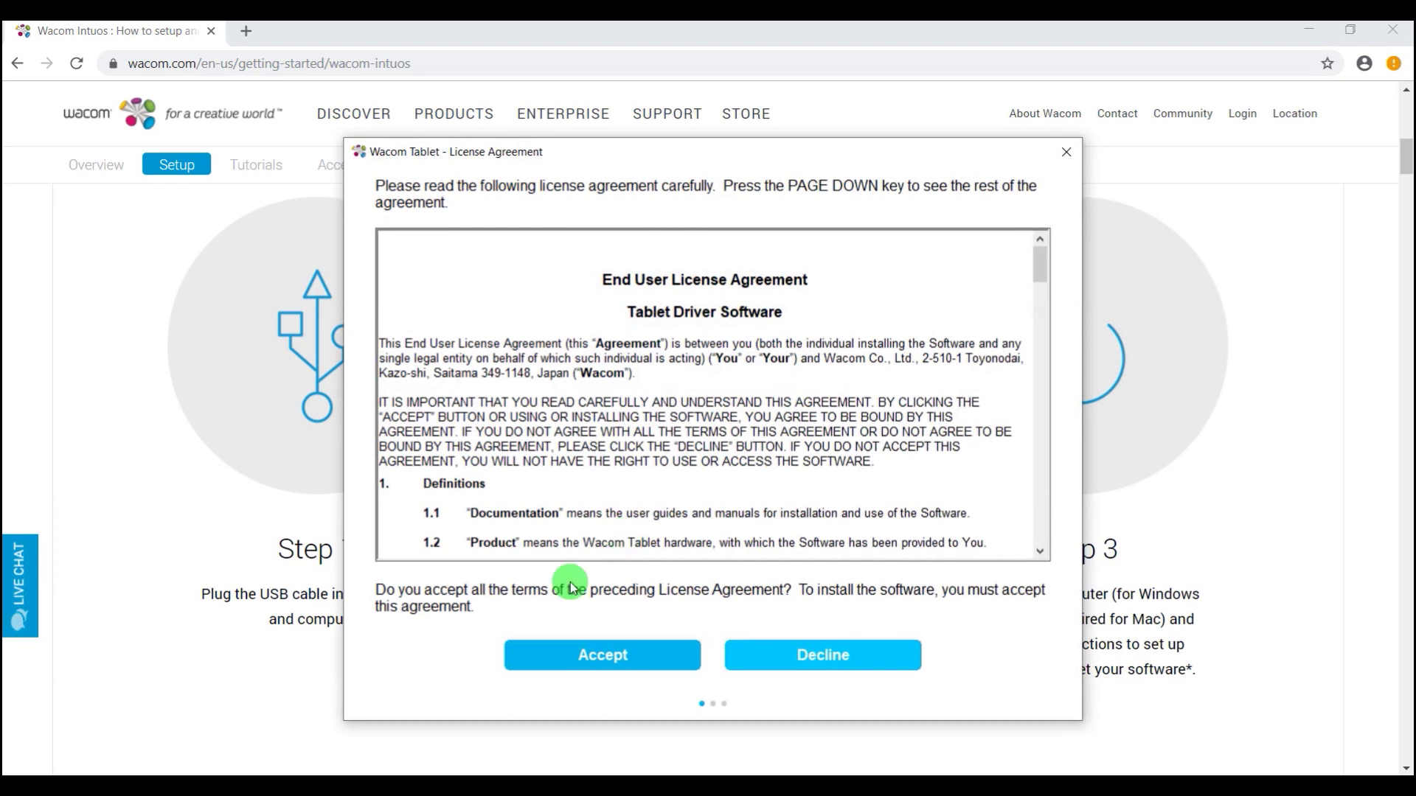
- Accept the Wacom Tablet driver licence agreement so installation begins
{"action": "left_click", "coordinate": [603, 660]}
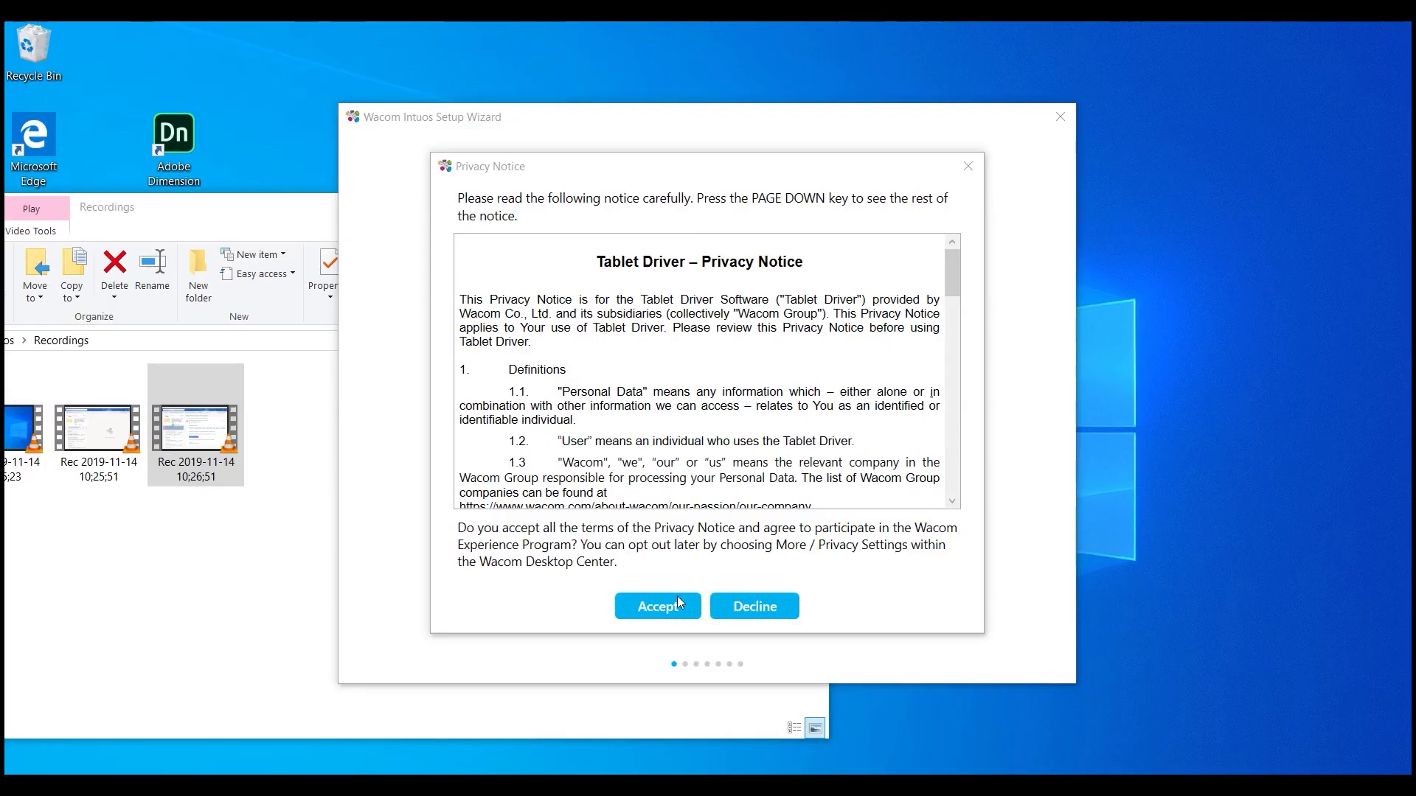
- Accept the privacy notice, step through the pen buttons, ExpressKeys and mapping pages, then choose Register
{"action": "left_click", "coordinate": [677, 616]}
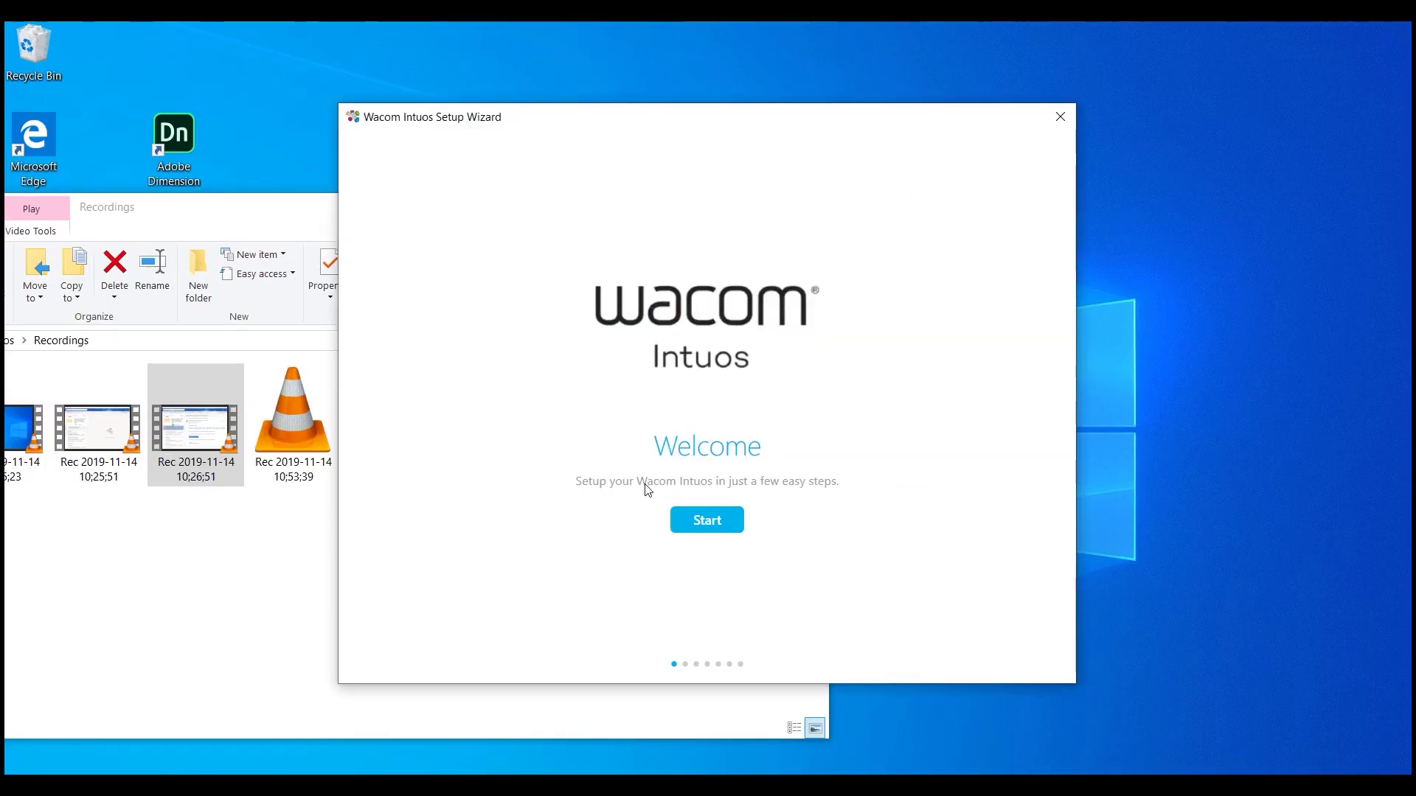
{"action": "left_click", "coordinate": [697, 520]}
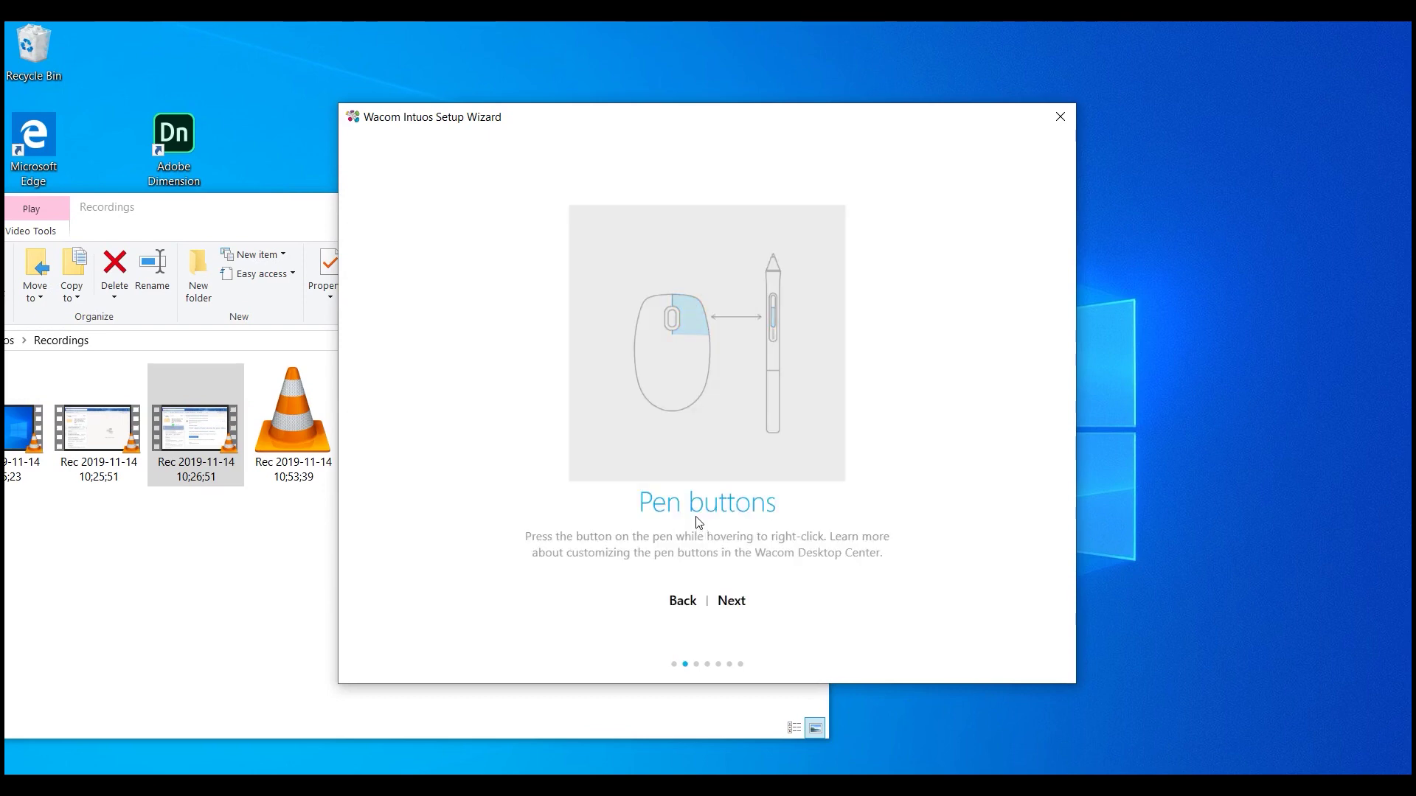
{"action": "left_click", "coordinate": [730, 606]}
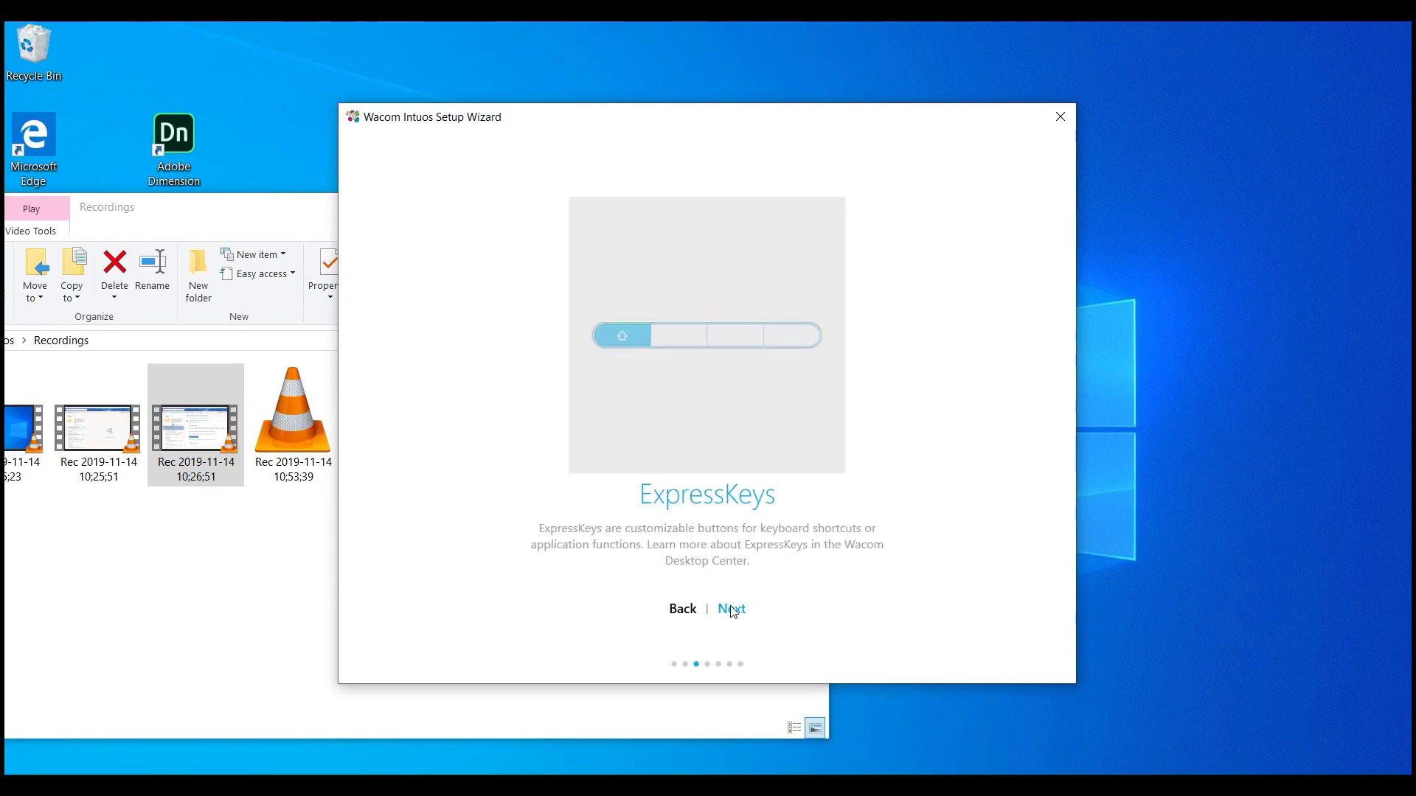
{"action": "left_click", "coordinate": [731, 606]}
{"action": "left_click", "coordinate": [740, 609]}
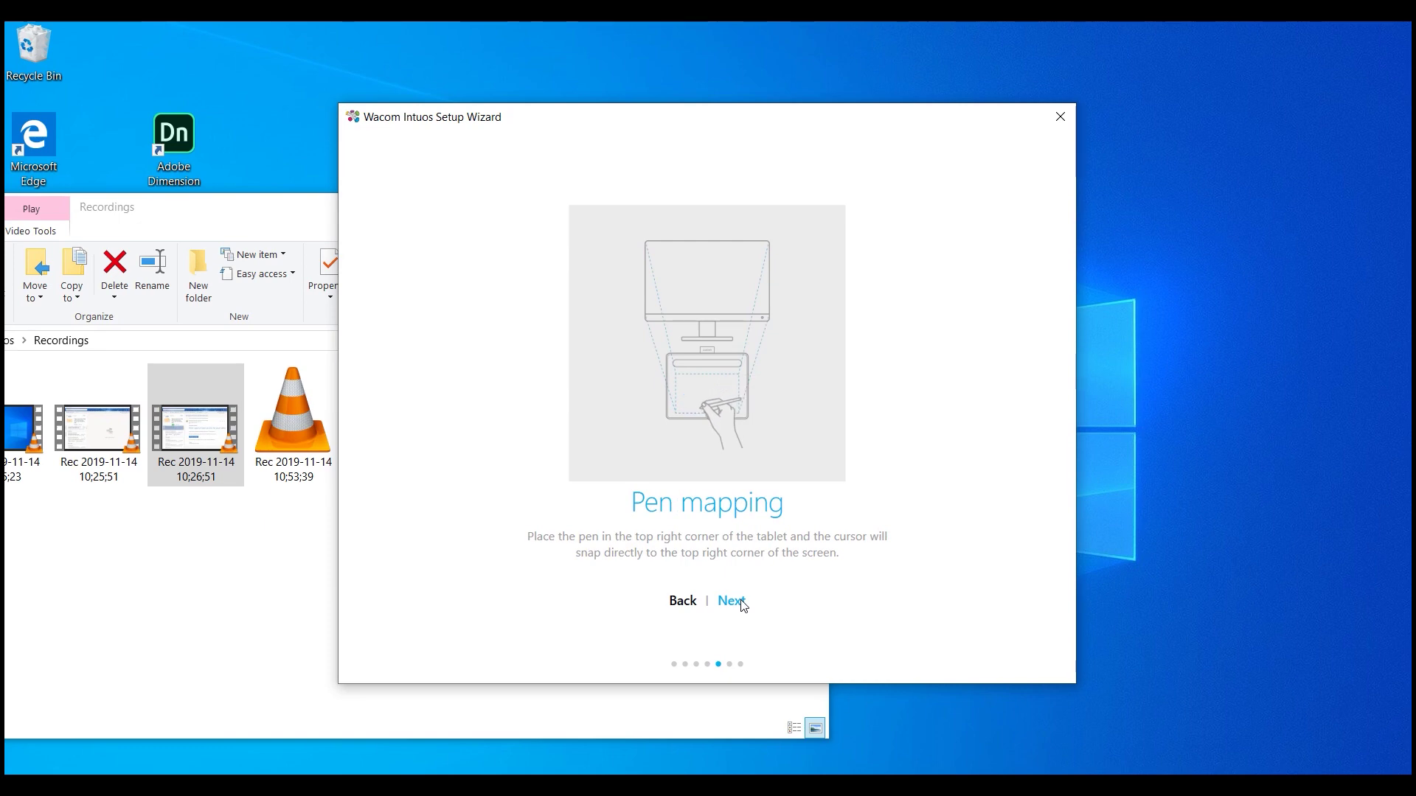
{"action": "left_click", "coordinate": [739, 603]}
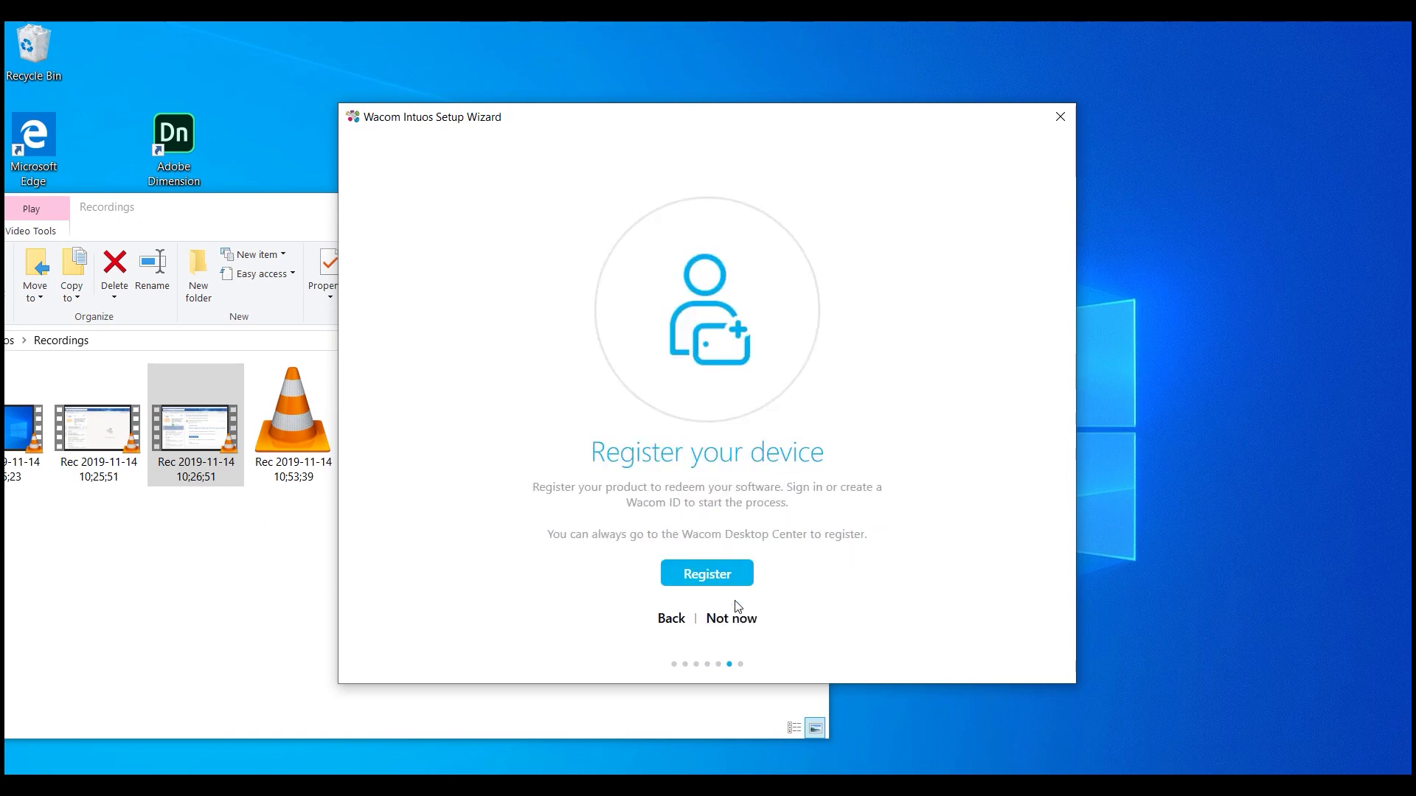
{"action": "left_click", "coordinate": [701, 568]}
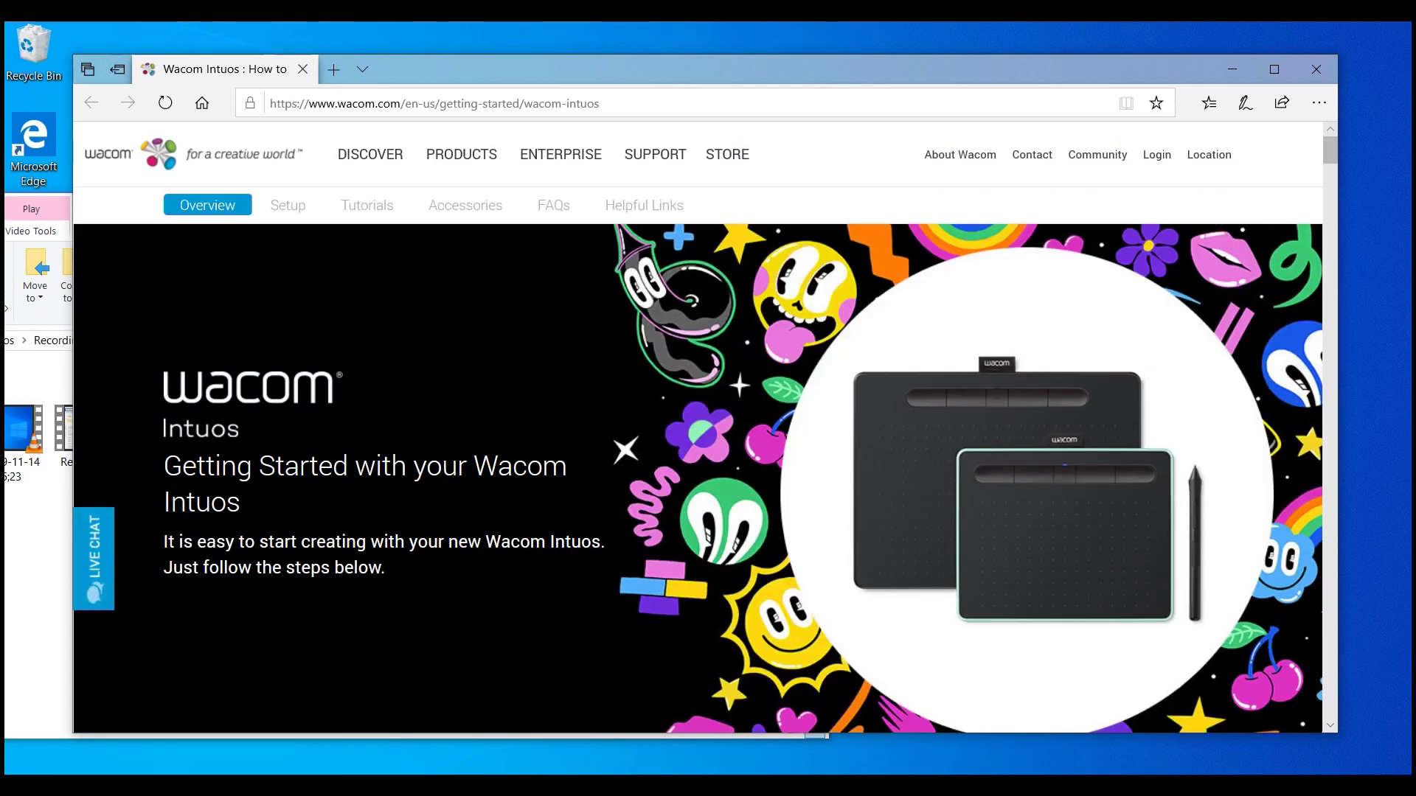
- Search 'whi' in the Start menu and launch Microsoft Whiteboard
{"action": "key", "text": "super"}
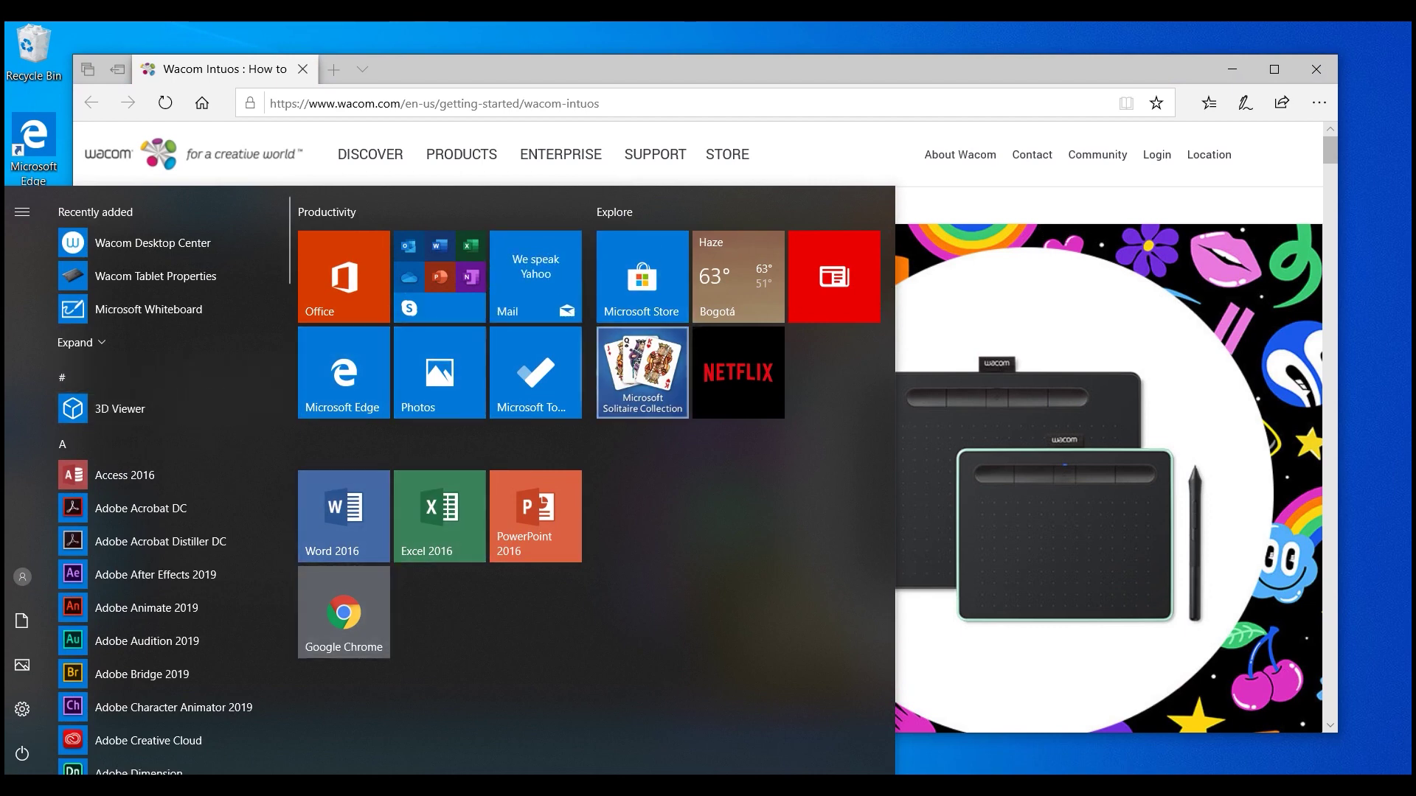
{"action": "type", "text": "whi"}
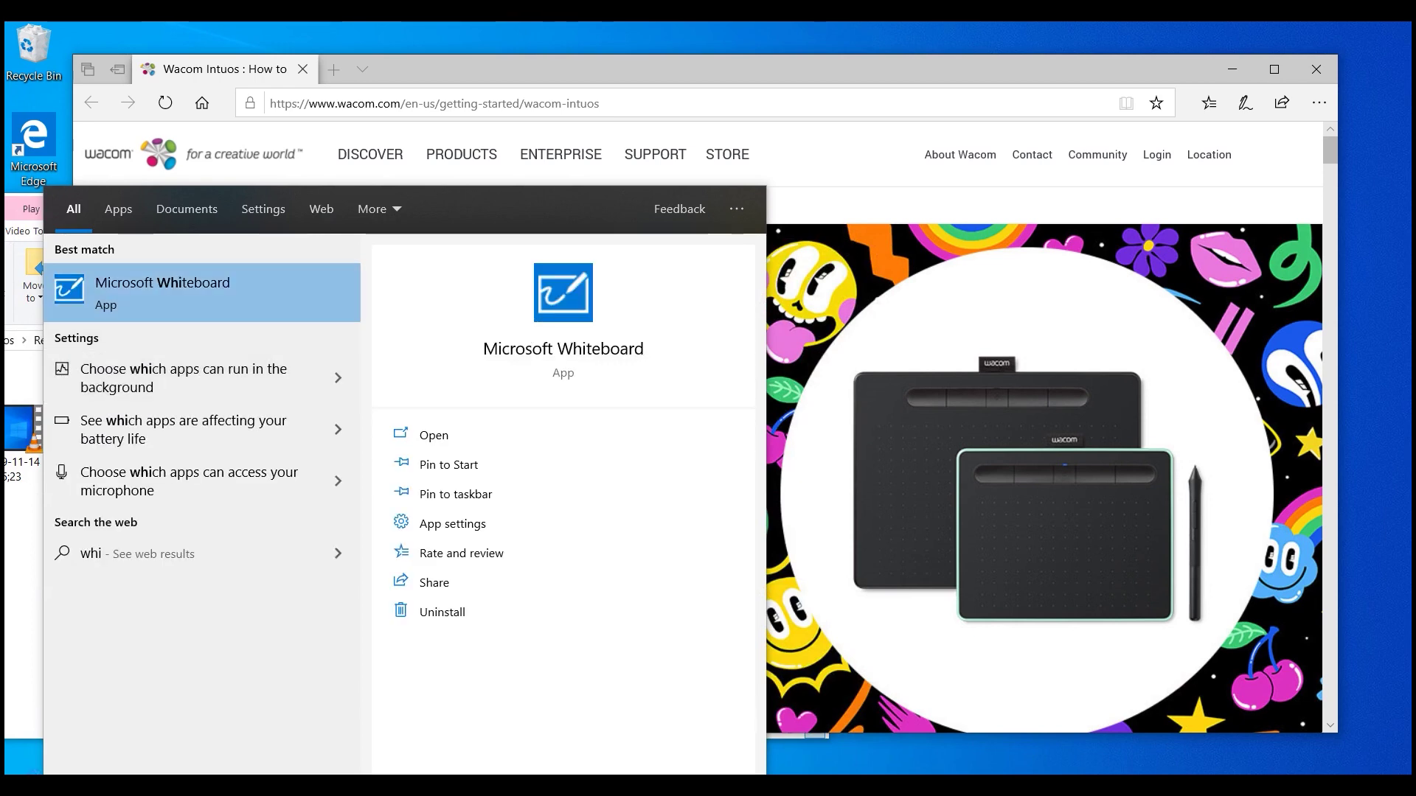
{"action": "left_click", "coordinate": [217, 306]}
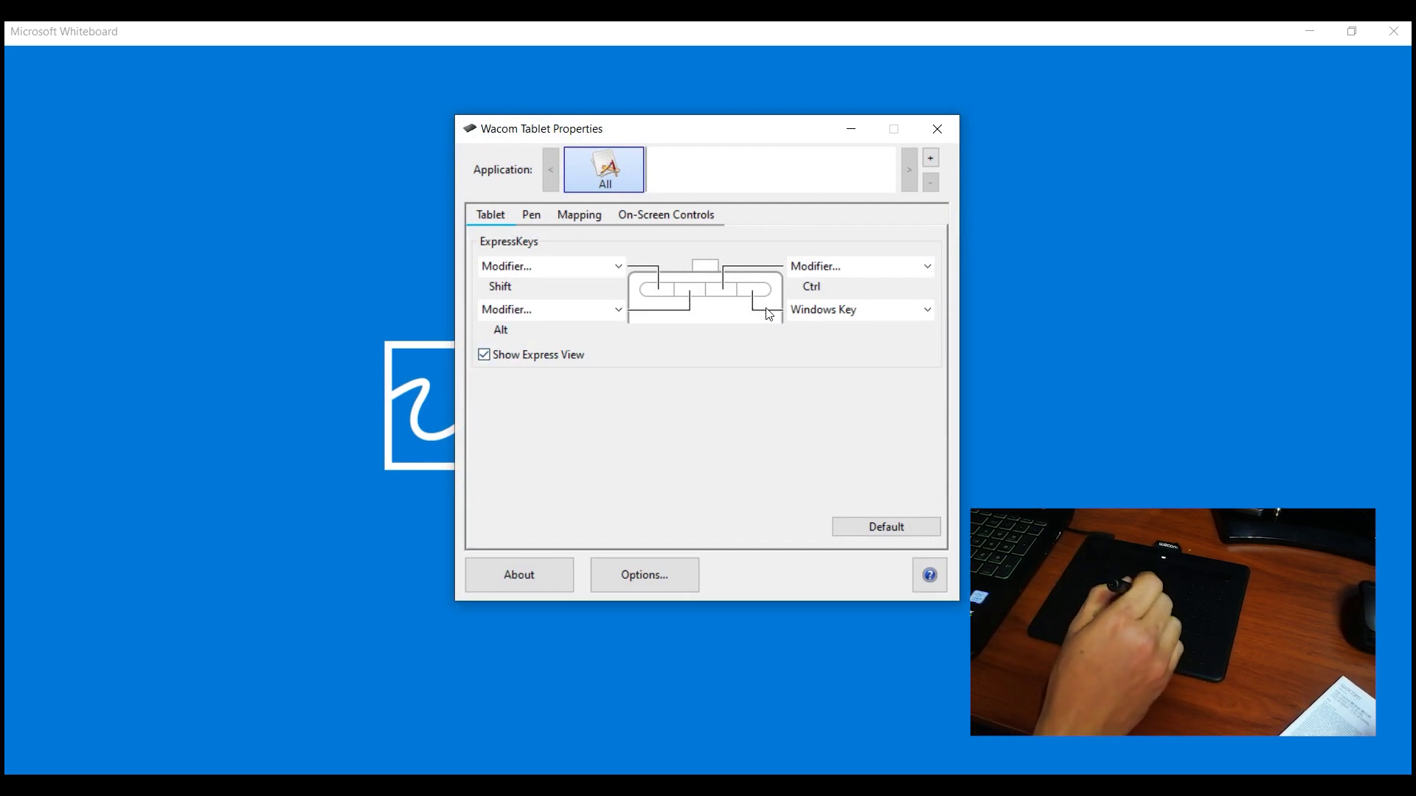
- Review the pen, mapping and on-screen controls tabs and test the pen's pressure response
{"action": "left_click", "coordinate": [532, 217]}
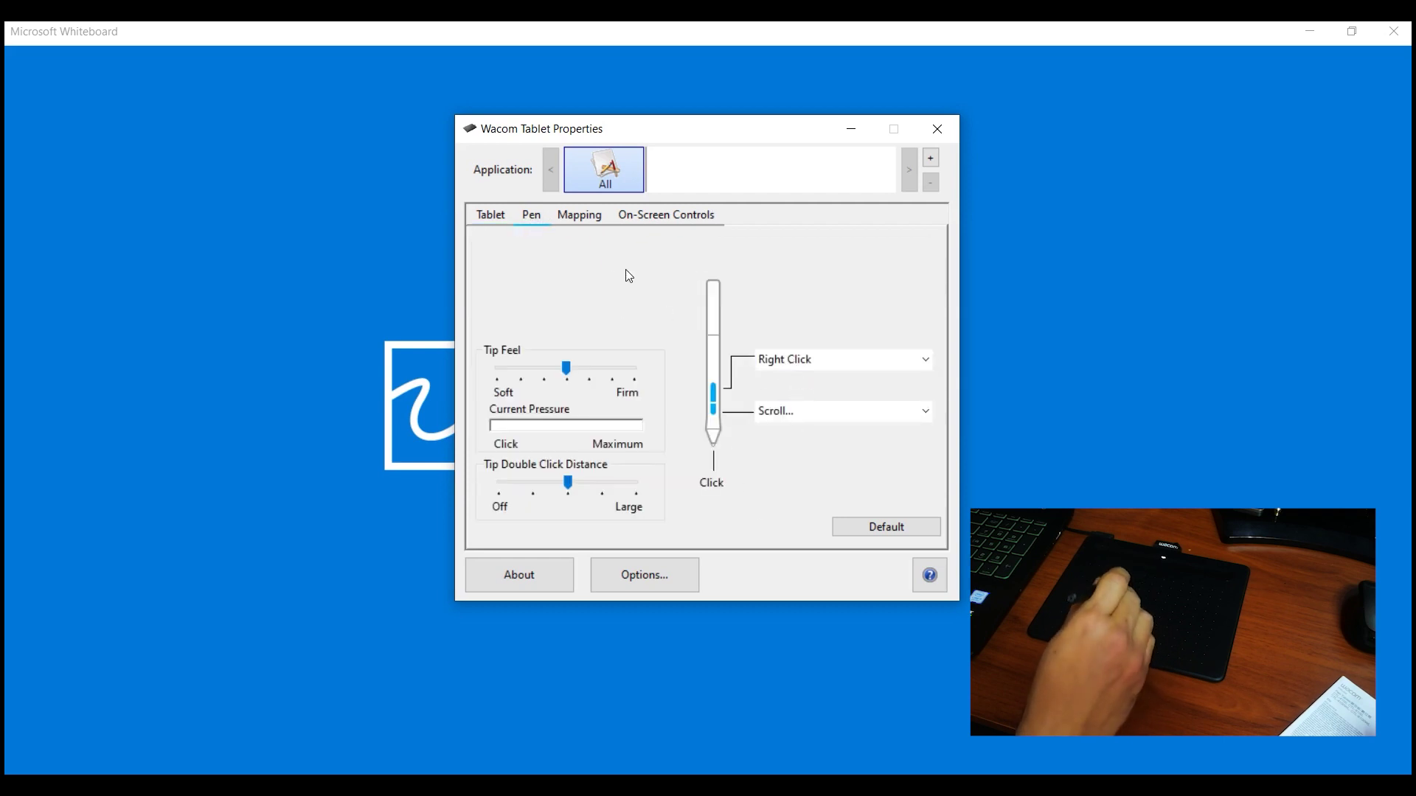
{"action": "left_click", "coordinate": [596, 222]}
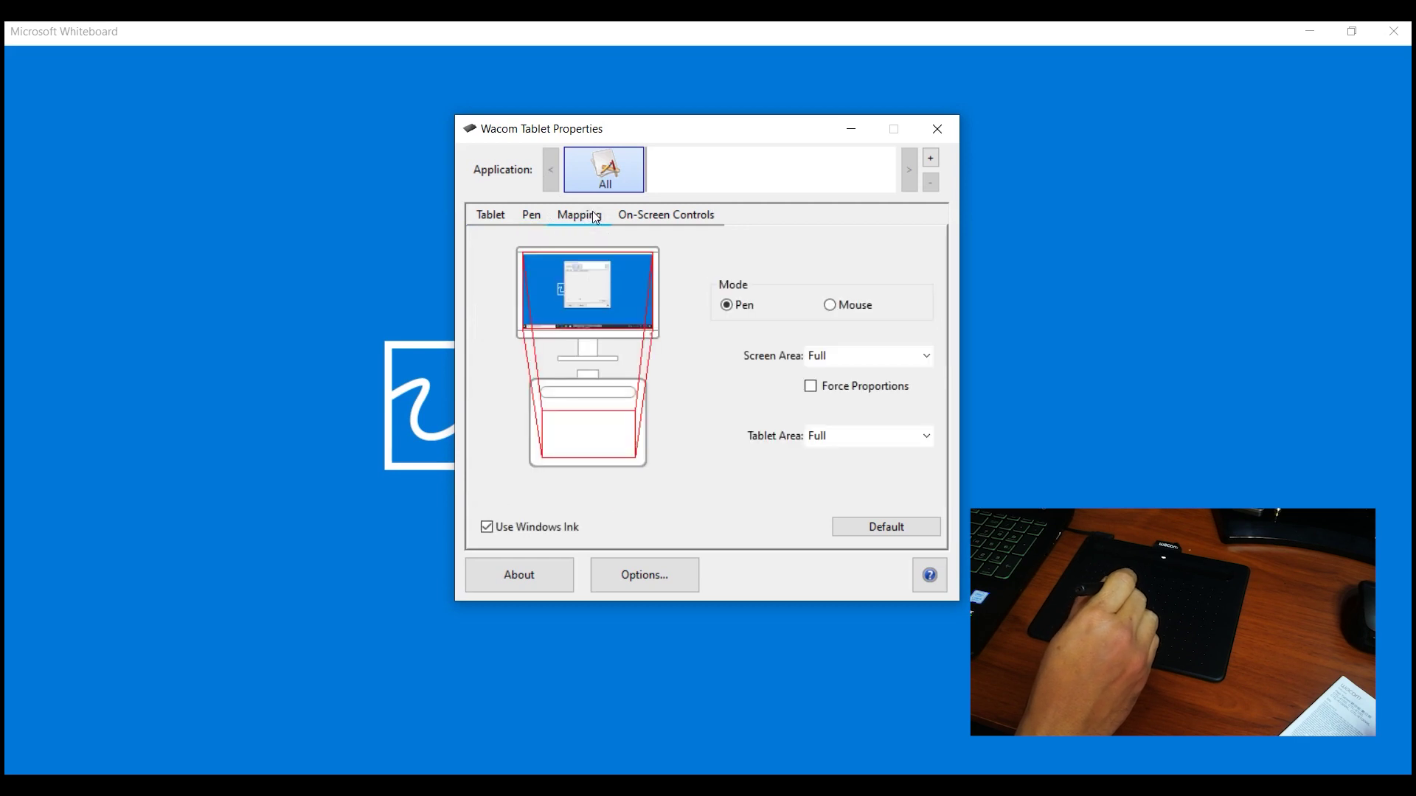
{"action": "left_click", "coordinate": [681, 213]}
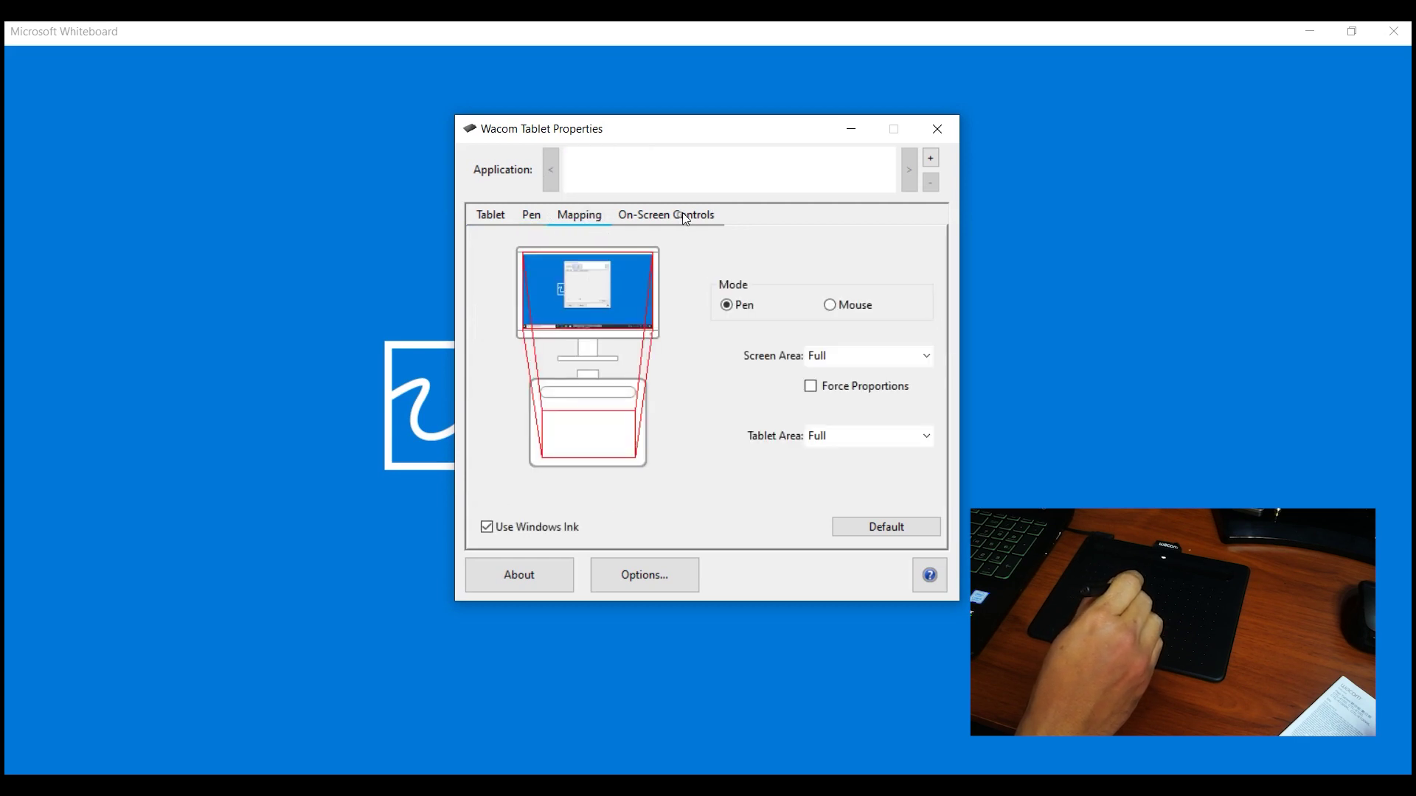
{"action": "left_click", "coordinate": [542, 219]}
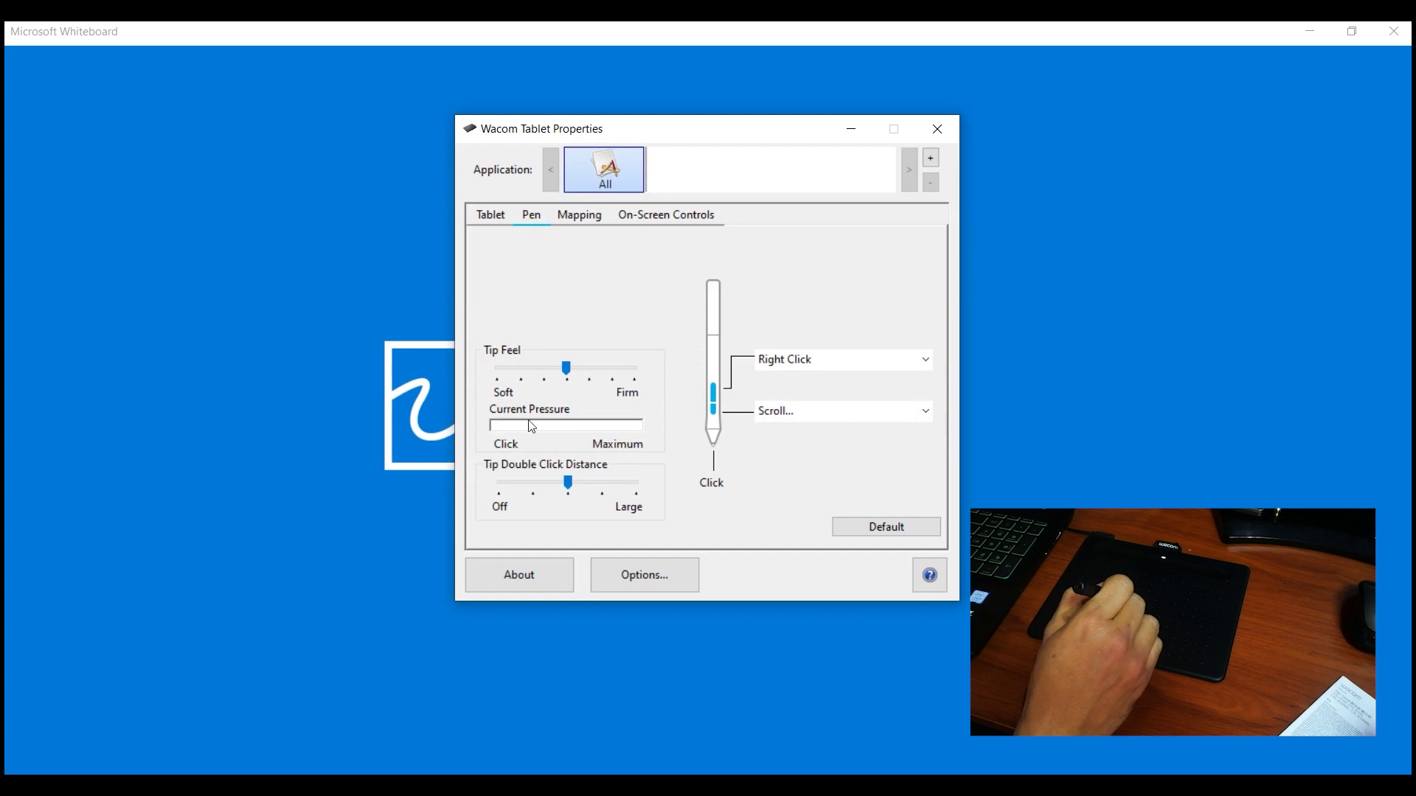
{"action": "left_click", "coordinate": [675, 367]}
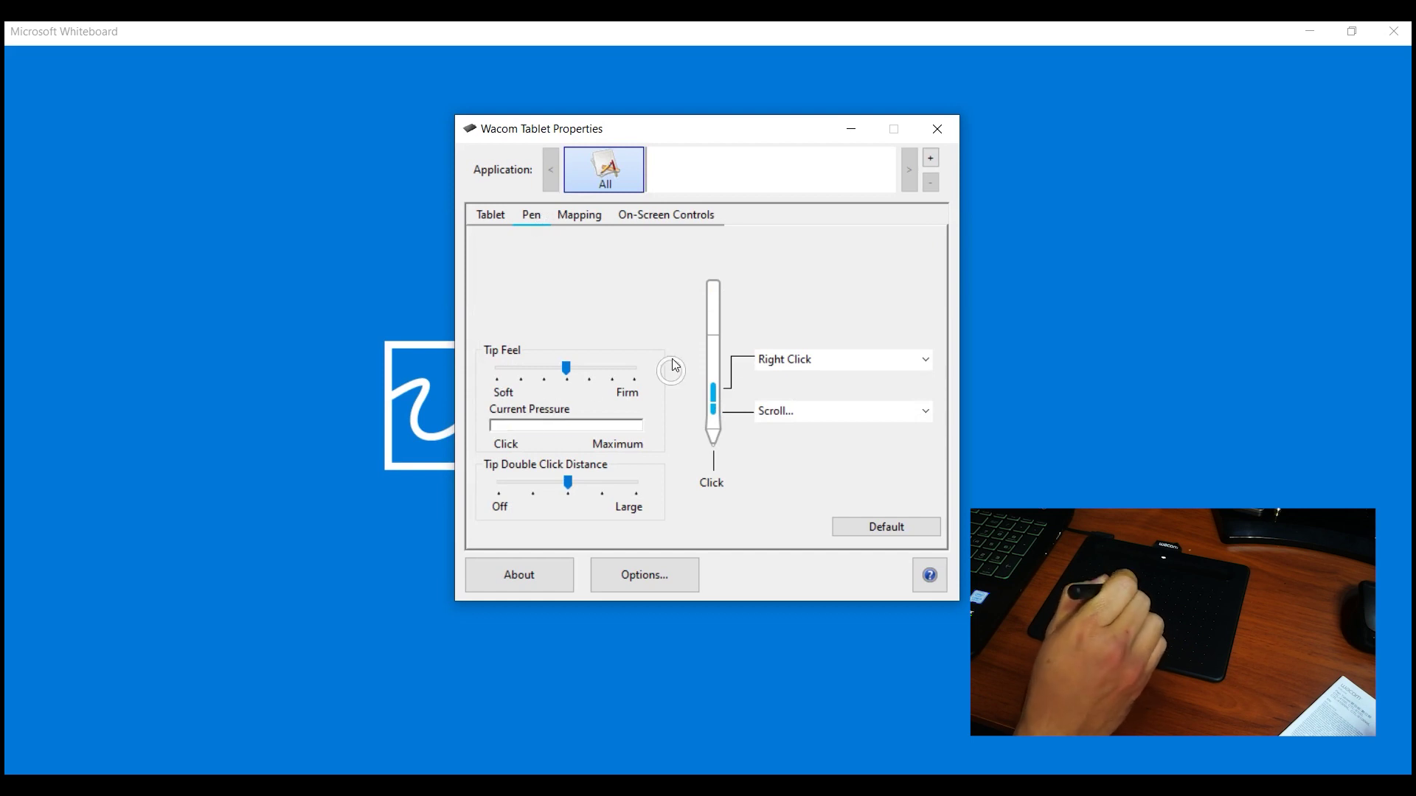
{"action": "left_click", "coordinate": [664, 463]}
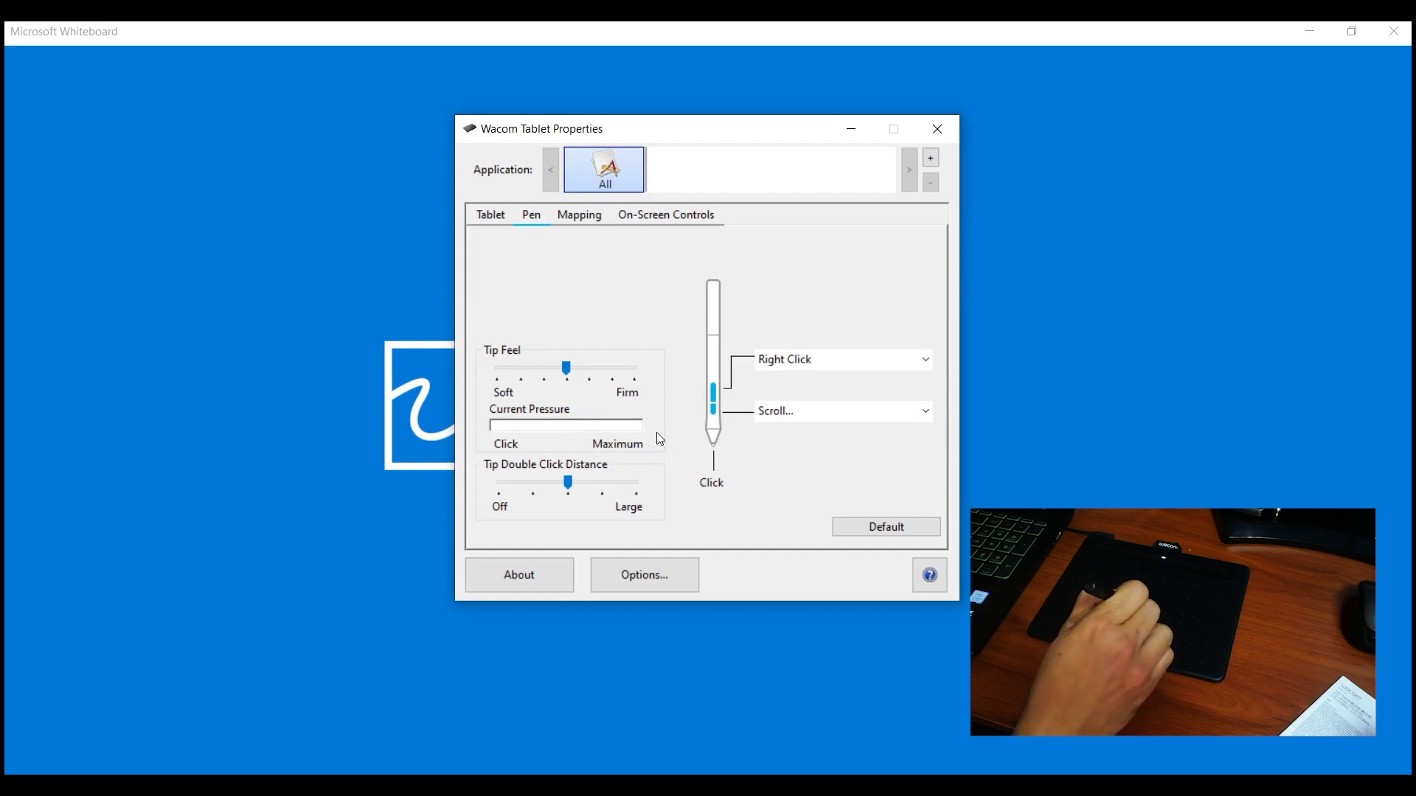
{"action": "left_click", "coordinate": [742, 461]}
{"action": "left_click", "coordinate": [764, 462]}
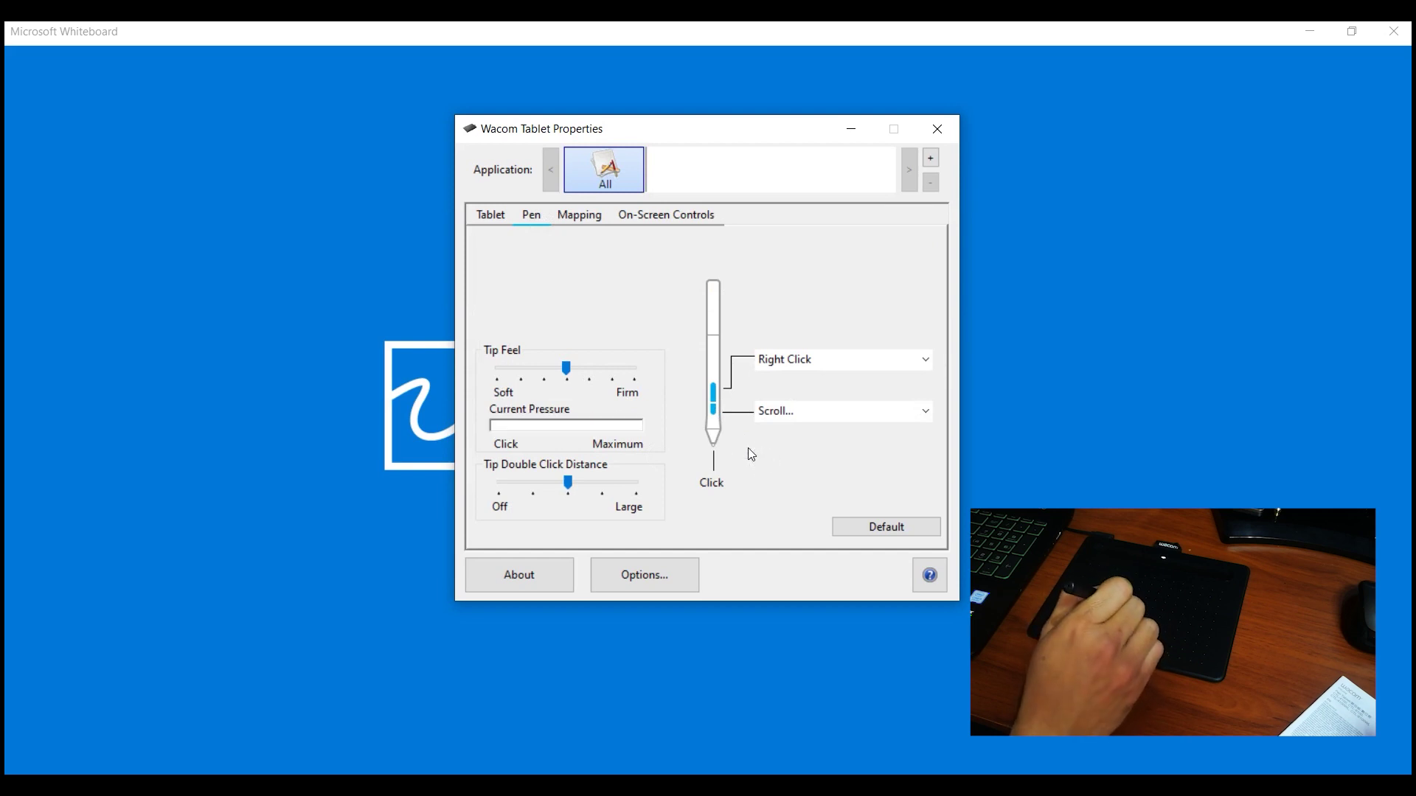
{"action": "left_click_drag", "start_coordinate": [741, 494], "coordinate": [770, 472]}
- Cancel adding a custom-settings application and close Wacom Tablet Properties
{"action": "left_click", "coordinate": [456, 422]}
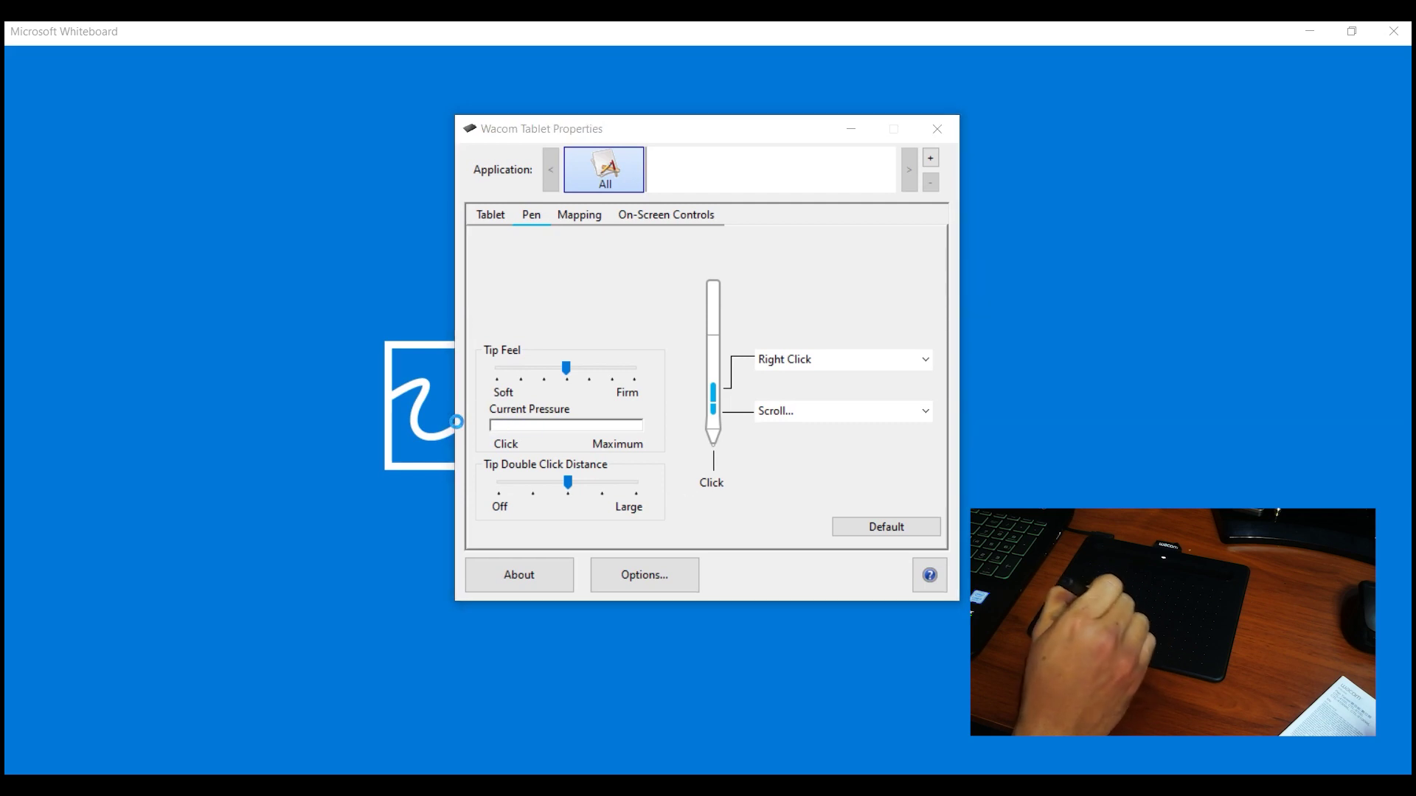
{"action": "left_click", "coordinate": [931, 158]}
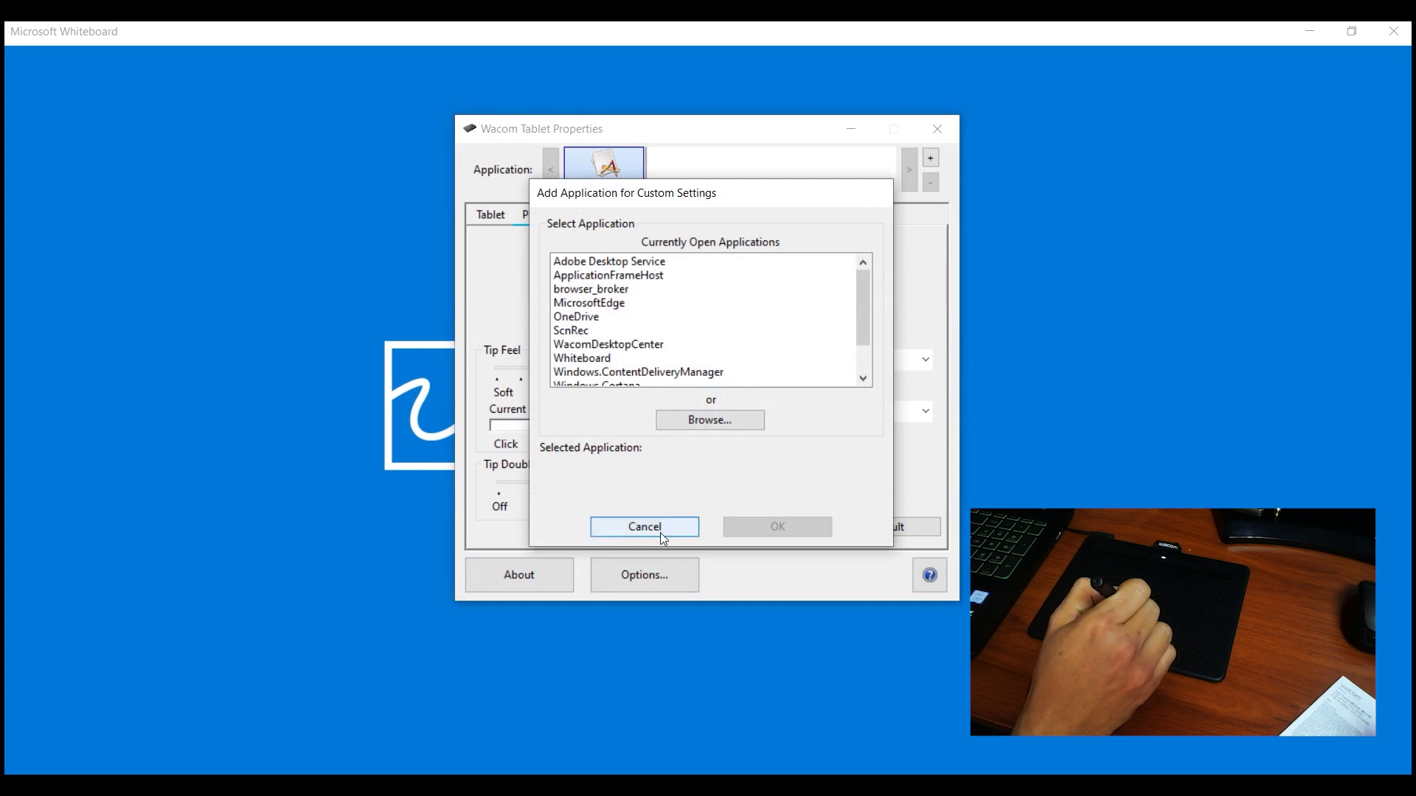
{"action": "left_click", "coordinate": [644, 527]}
{"action": "left_click", "coordinate": [938, 131]}
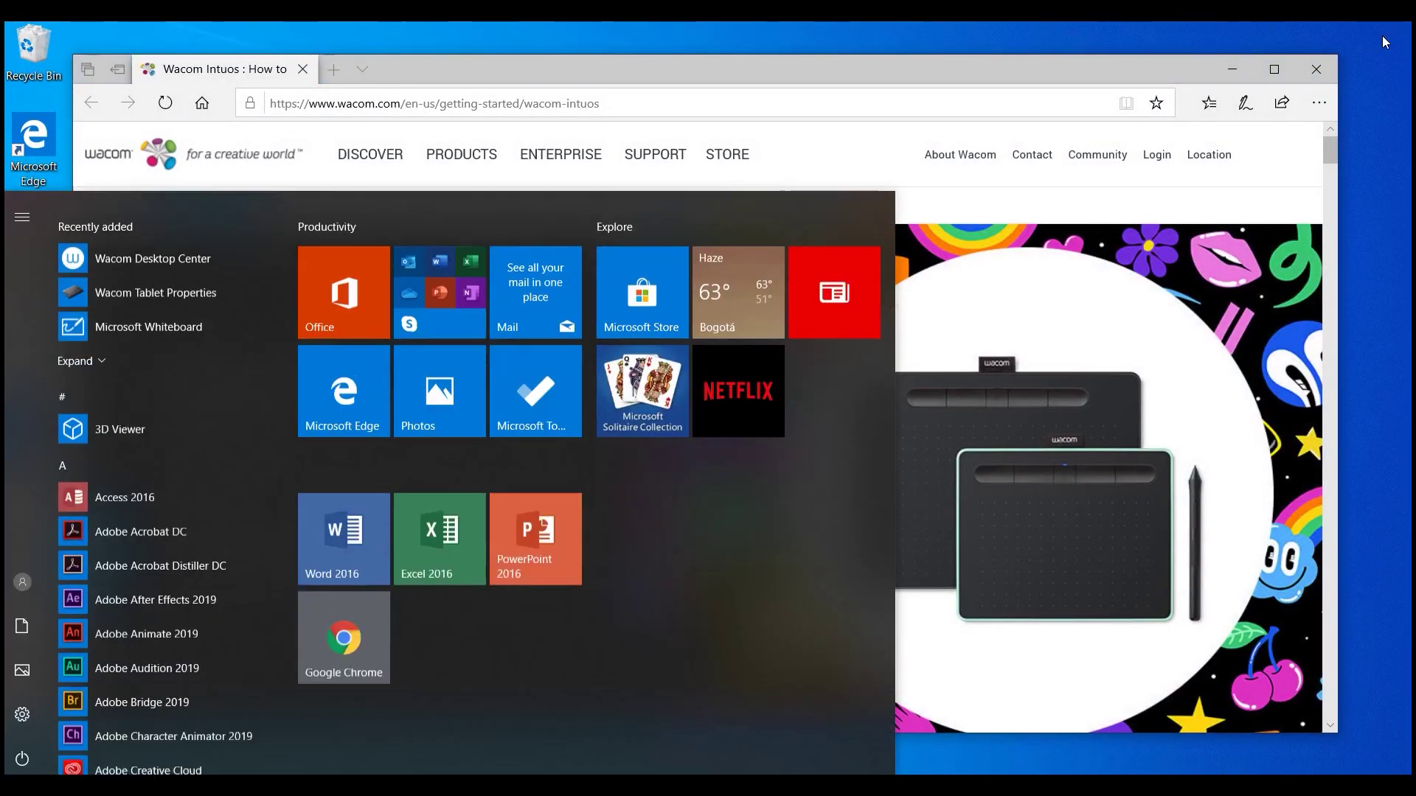
- Launch Whiteboard via a 'wh' search, accept the updated terms and sign in with a Microsoft account
{"action": "type", "text": "whi"}
{"action": "key", "text": "Return"}
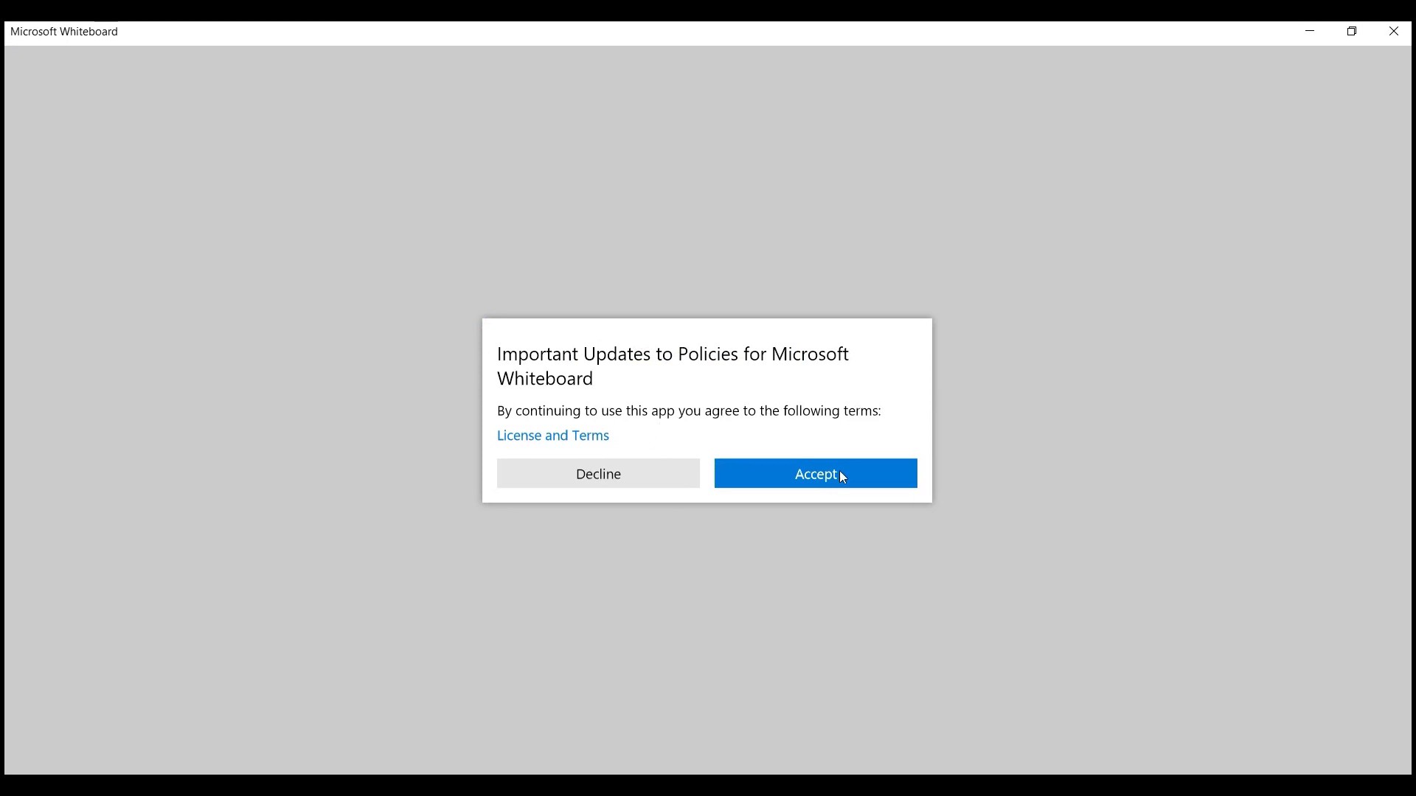
{"action": "left_click", "coordinate": [818, 480]}
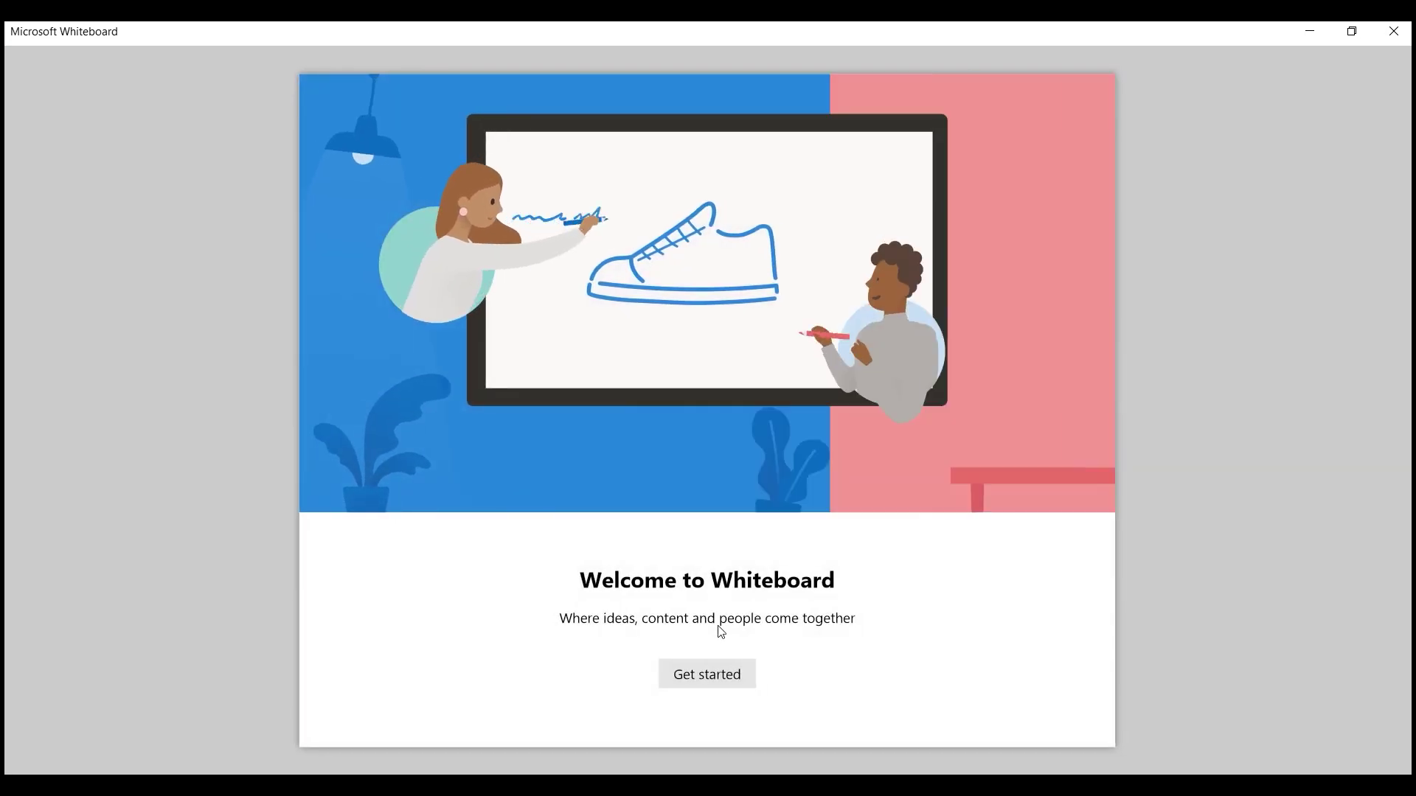
{"action": "left_click", "coordinate": [698, 674]}
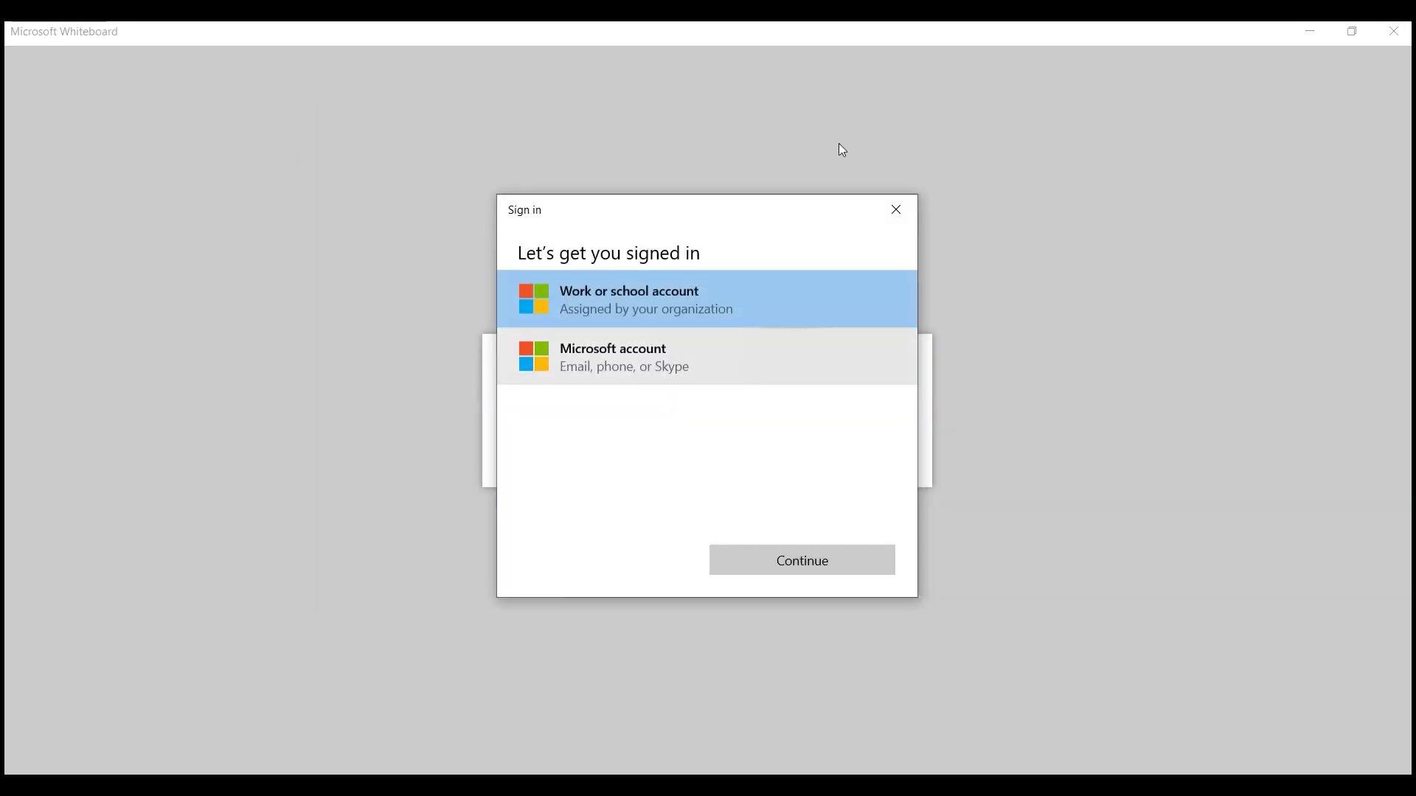
{"action": "left_click", "coordinate": [626, 366]}
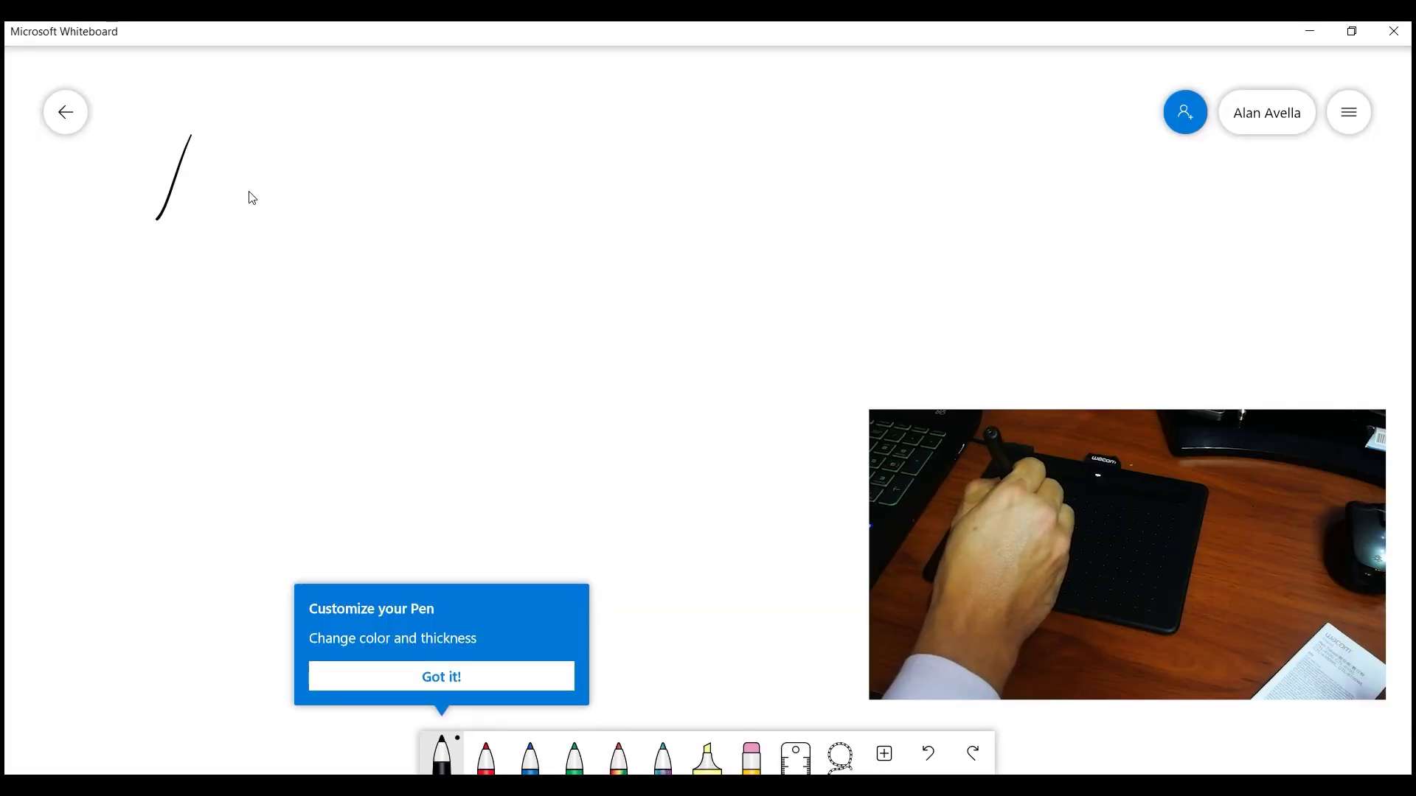
- Handwrite 'Hello This is a test.' on the board with the pen
{"action": "left_click_drag", "start_coordinate": [156, 215], "coordinate": [185, 177]}
{"action": "mouse_move", "coordinate": [204, 137]}
{"action": "left_mouse_down"}
{"action": "mouse_move", "coordinate": [183, 195]}
{"action": "mouse_move", "coordinate": [277, 166]}
{"action": "left_mouse_up"}
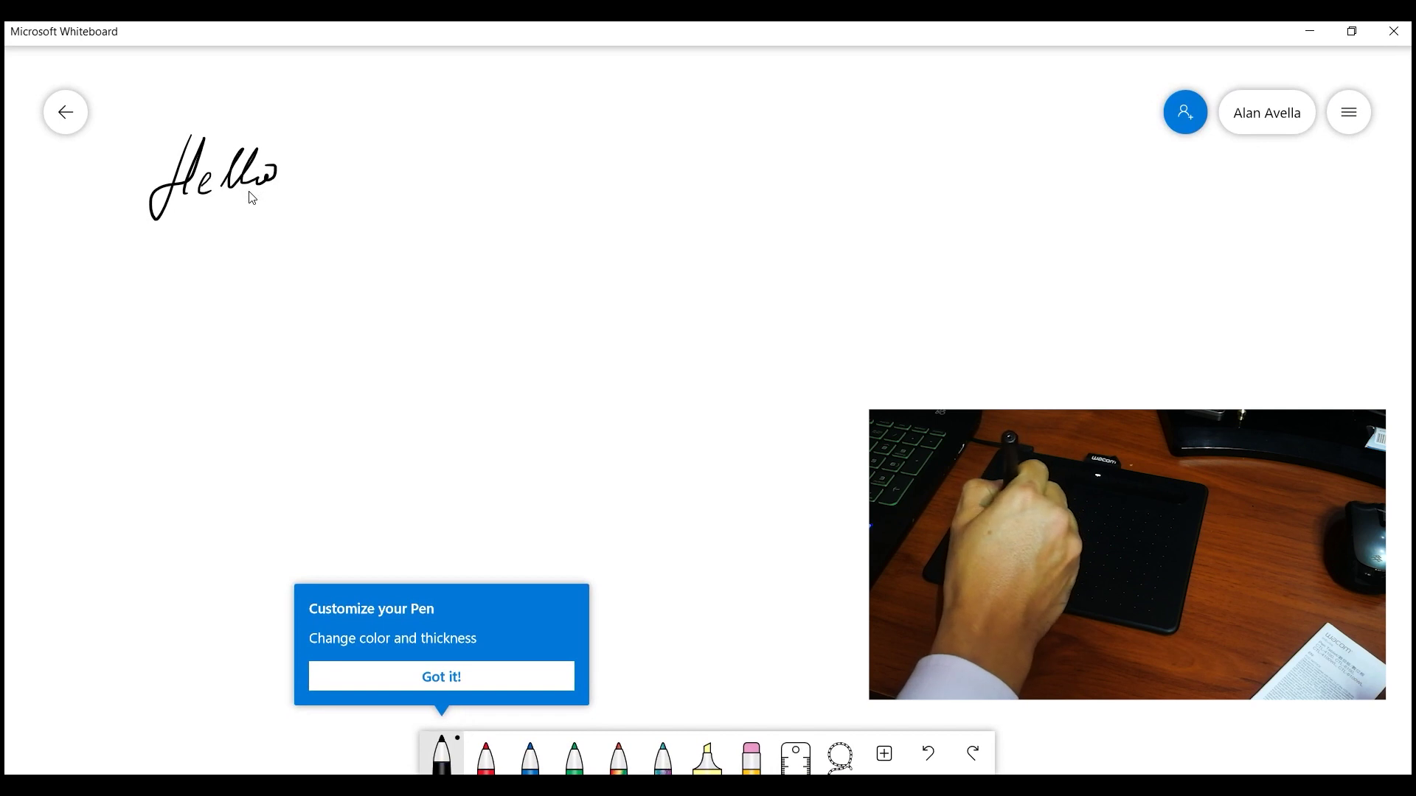
{"action": "mouse_move", "coordinate": [194, 233]}
{"action": "left_mouse_down"}
{"action": "mouse_move", "coordinate": [181, 271]}
{"action": "mouse_move", "coordinate": [220, 216]}
{"action": "left_mouse_up"}
{"action": "mouse_move", "coordinate": [253, 202]}
{"action": "left_mouse_down"}
{"action": "mouse_move", "coordinate": [228, 270]}
{"action": "mouse_move", "coordinate": [258, 262]}
{"action": "left_mouse_up"}
{"action": "mouse_move", "coordinate": [282, 234]}
{"action": "left_mouse_down"}
{"action": "mouse_move", "coordinate": [280, 255]}
{"action": "mouse_move", "coordinate": [300, 236]}
{"action": "left_mouse_up"}
{"action": "left_click_drag", "start_coordinate": [382, 202], "coordinate": [370, 221]}
{"action": "mouse_move", "coordinate": [404, 198]}
{"action": "left_mouse_down"}
{"action": "mouse_move", "coordinate": [391, 214]}
{"action": "mouse_move", "coordinate": [497, 212]}
{"action": "left_mouse_up"}
{"action": "mouse_move", "coordinate": [551, 169]}
{"action": "left_mouse_down"}
{"action": "mouse_move", "coordinate": [535, 211]}
{"action": "mouse_move", "coordinate": [546, 194]}
{"action": "mouse_move", "coordinate": [583, 200]}
{"action": "mouse_move", "coordinate": [568, 209]}
{"action": "left_mouse_up"}
{"action": "mouse_move", "coordinate": [605, 169]}
{"action": "left_mouse_down"}
{"action": "mouse_move", "coordinate": [593, 206]}
{"action": "mouse_move", "coordinate": [609, 189]}
{"action": "left_mouse_up"}
{"action": "left_click", "coordinate": [616, 189]}
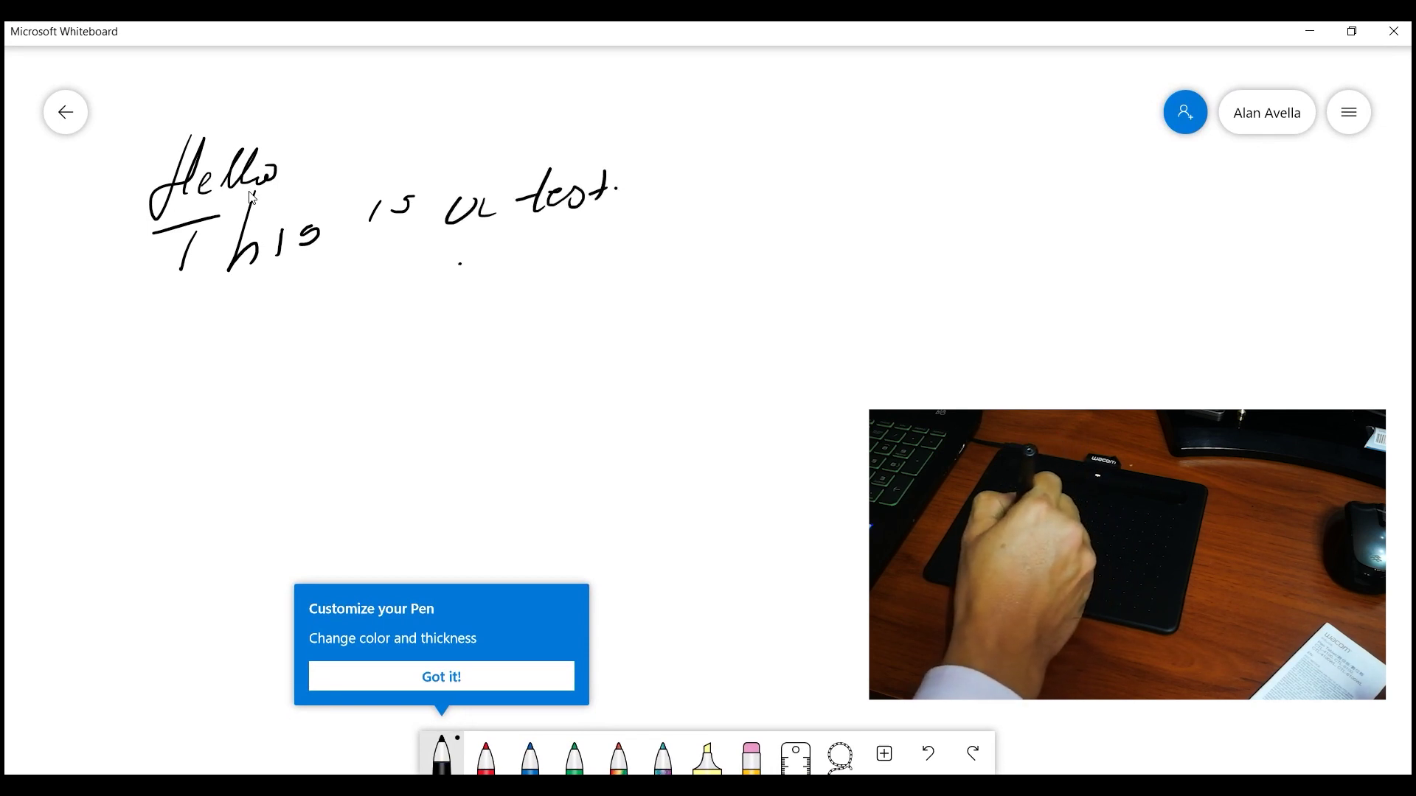
- Sketch two short vertical strokes, a rectangle, and long horizontal and vertical lines
{"action": "left_click_drag", "start_coordinate": [238, 310], "coordinate": [233, 343]}
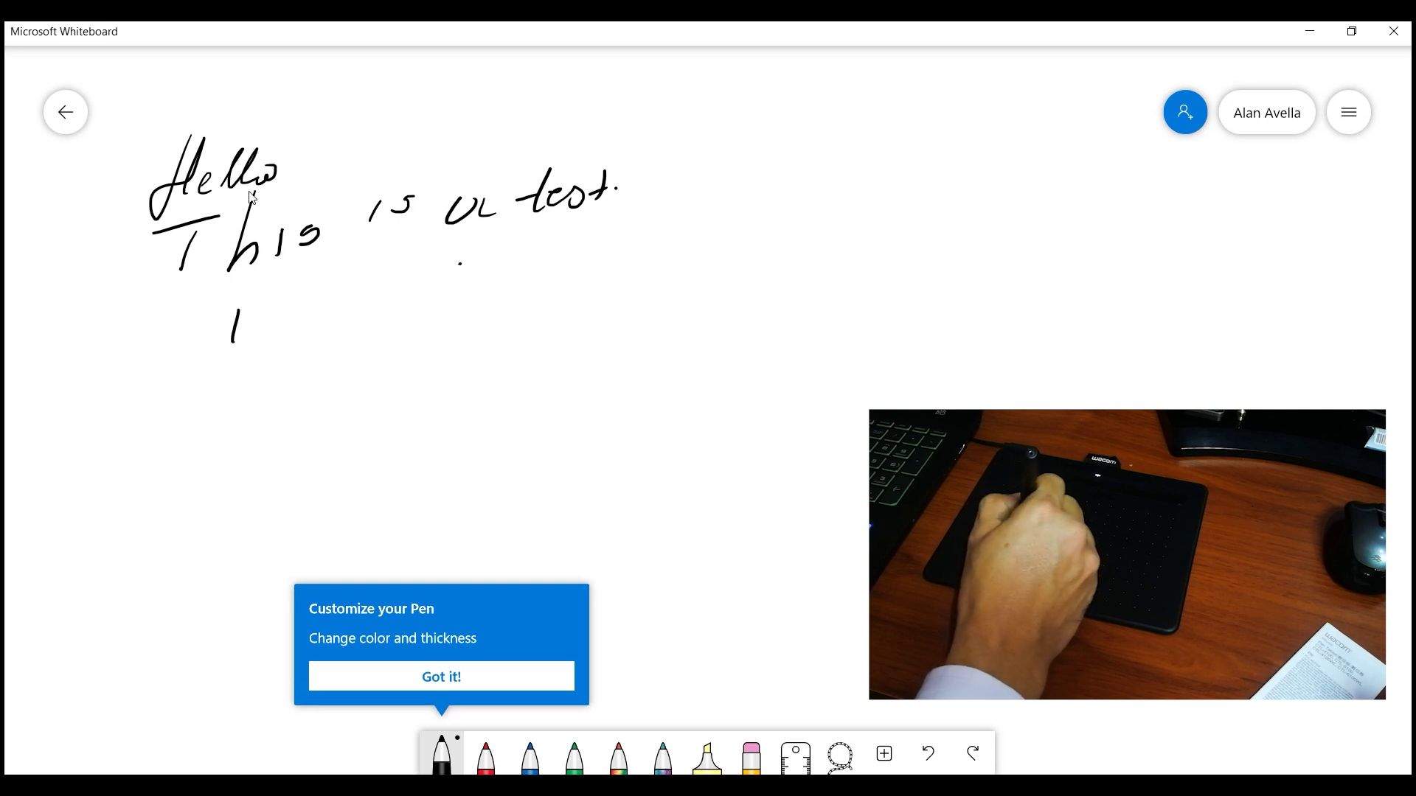
{"action": "mouse_move", "coordinate": [315, 299]}
{"action": "left_mouse_down"}
{"action": "mouse_move", "coordinate": [308, 336]}
{"action": "mouse_move", "coordinate": [337, 381]}
{"action": "left_mouse_up"}
{"action": "mouse_move", "coordinate": [345, 377]}
{"action": "left_mouse_down"}
{"action": "mouse_move", "coordinate": [588, 352]}
{"action": "mouse_move", "coordinate": [343, 433]}
{"action": "mouse_move", "coordinate": [435, 452]}
{"action": "mouse_move", "coordinate": [535, 432]}
{"action": "left_mouse_up"}
{"action": "left_click_drag", "start_coordinate": [562, 347], "coordinate": [557, 429]}
{"action": "left_click", "coordinate": [591, 437]}
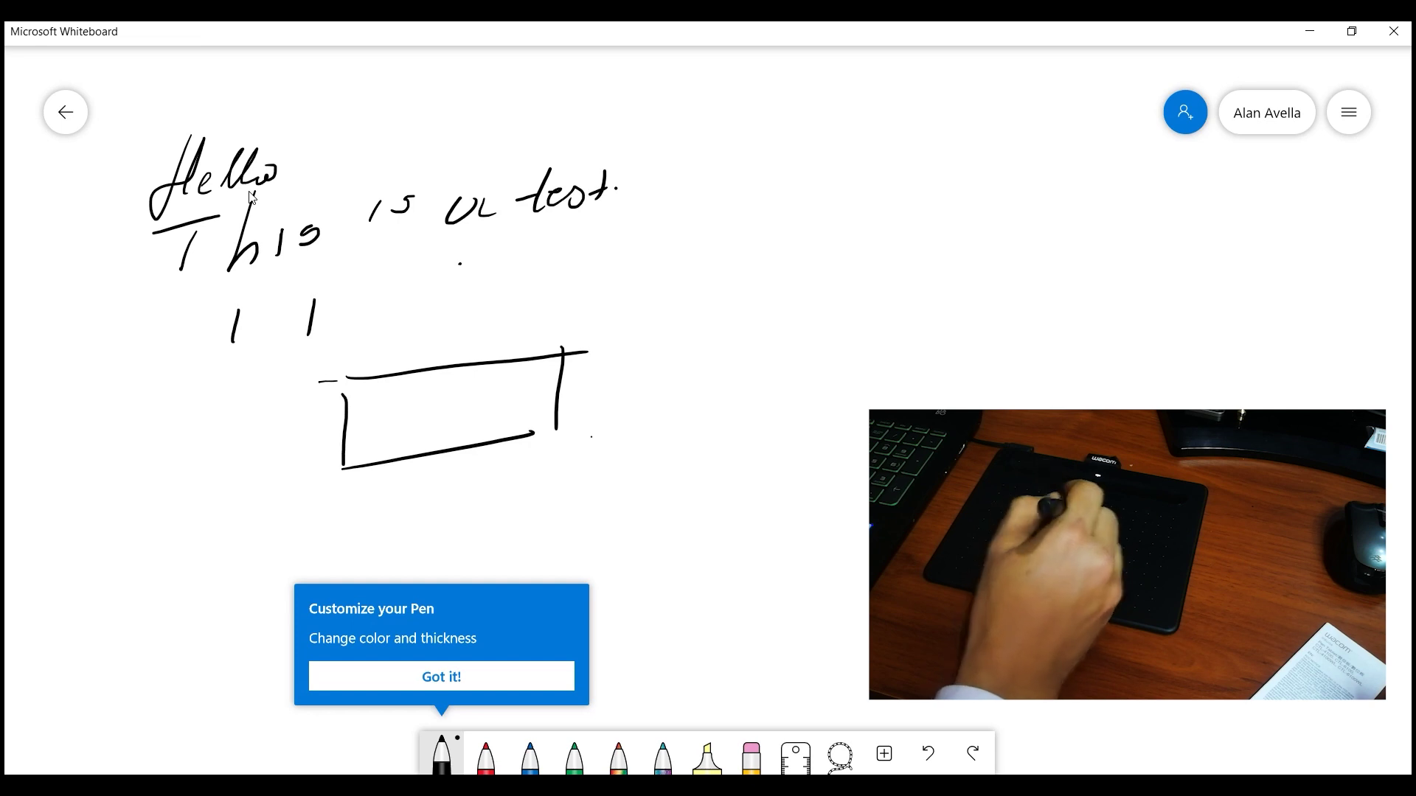
{"action": "left_click_drag", "start_coordinate": [303, 221], "coordinate": [1029, 203]}
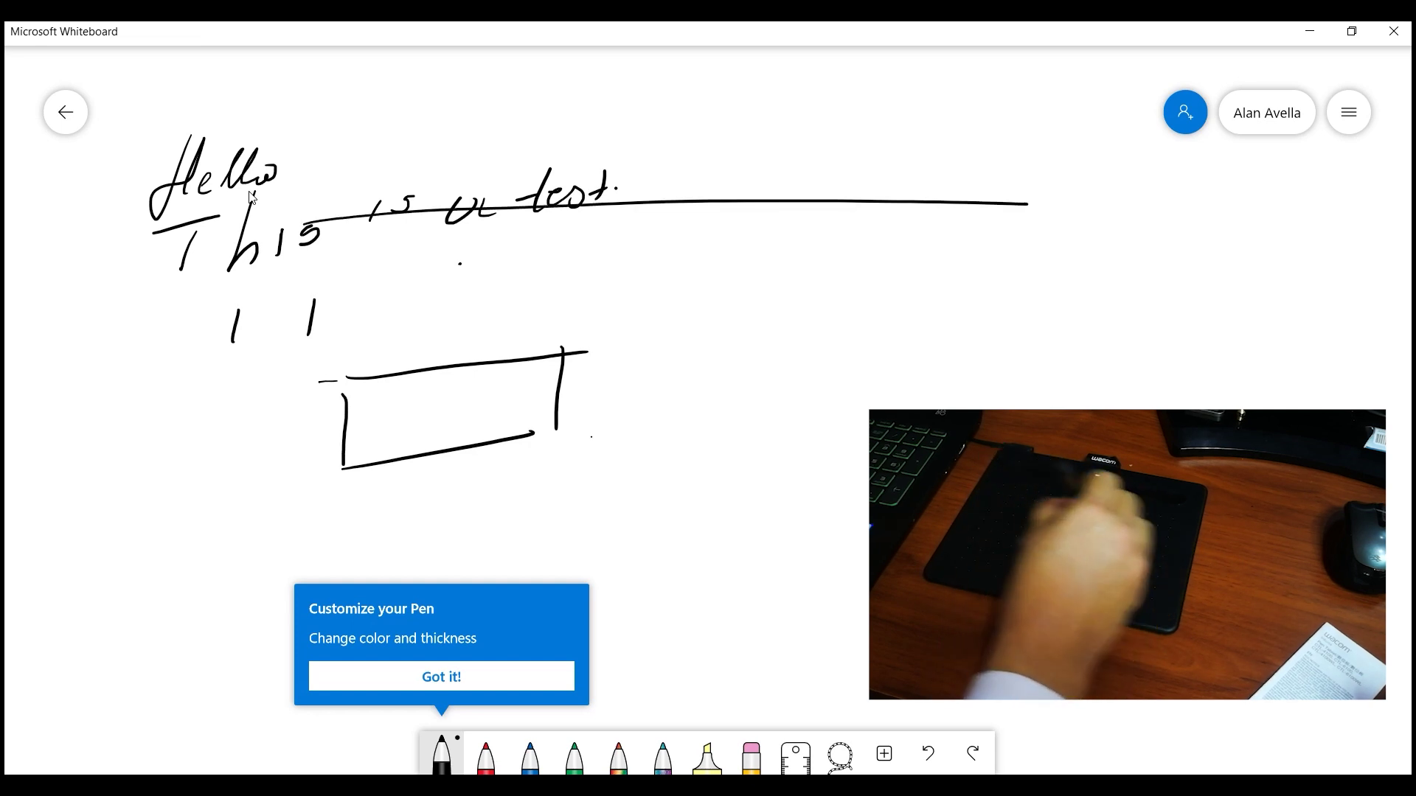
{"action": "left_click_drag", "start_coordinate": [314, 216], "coordinate": [290, 633]}
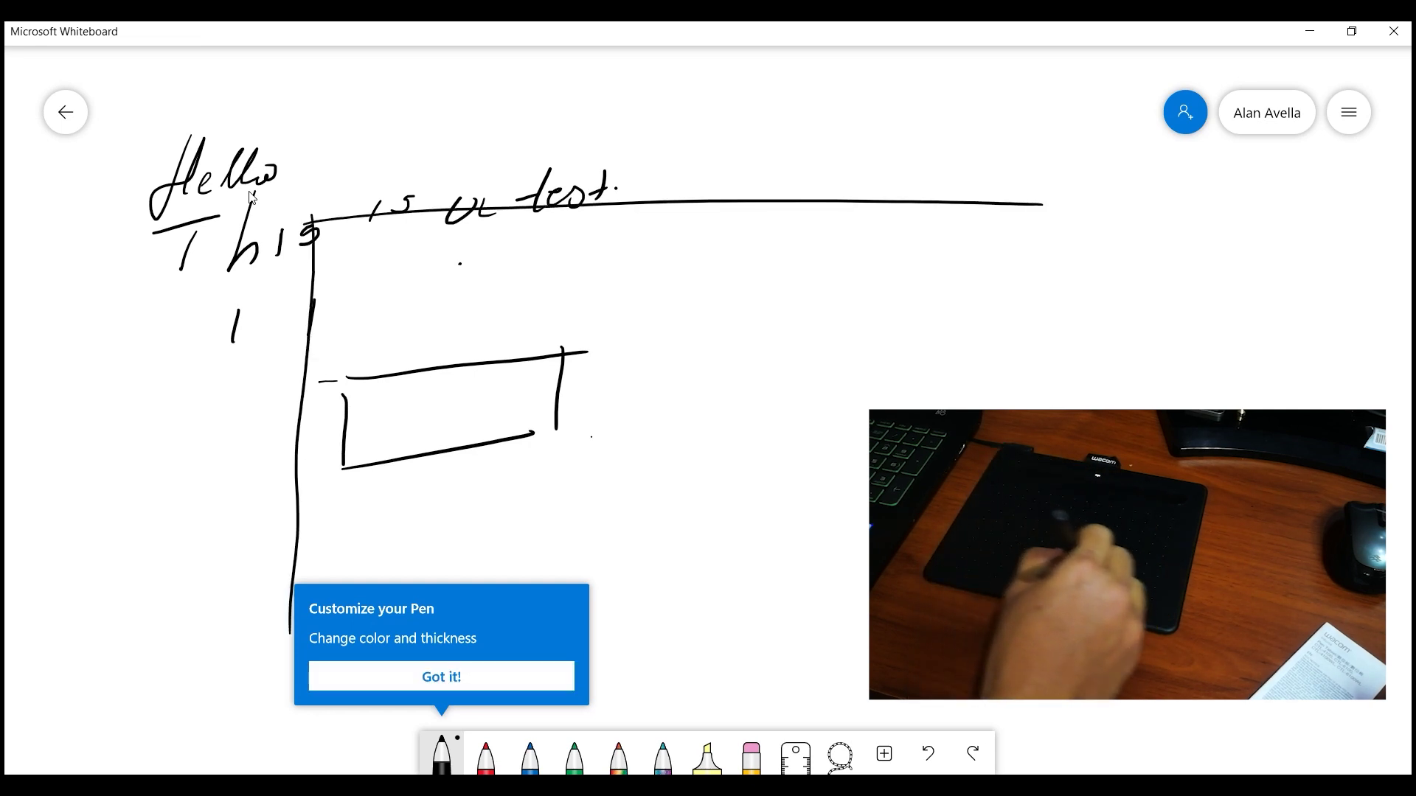
{"action": "left_click_drag", "start_coordinate": [1108, 201], "coordinate": [1121, 408]}
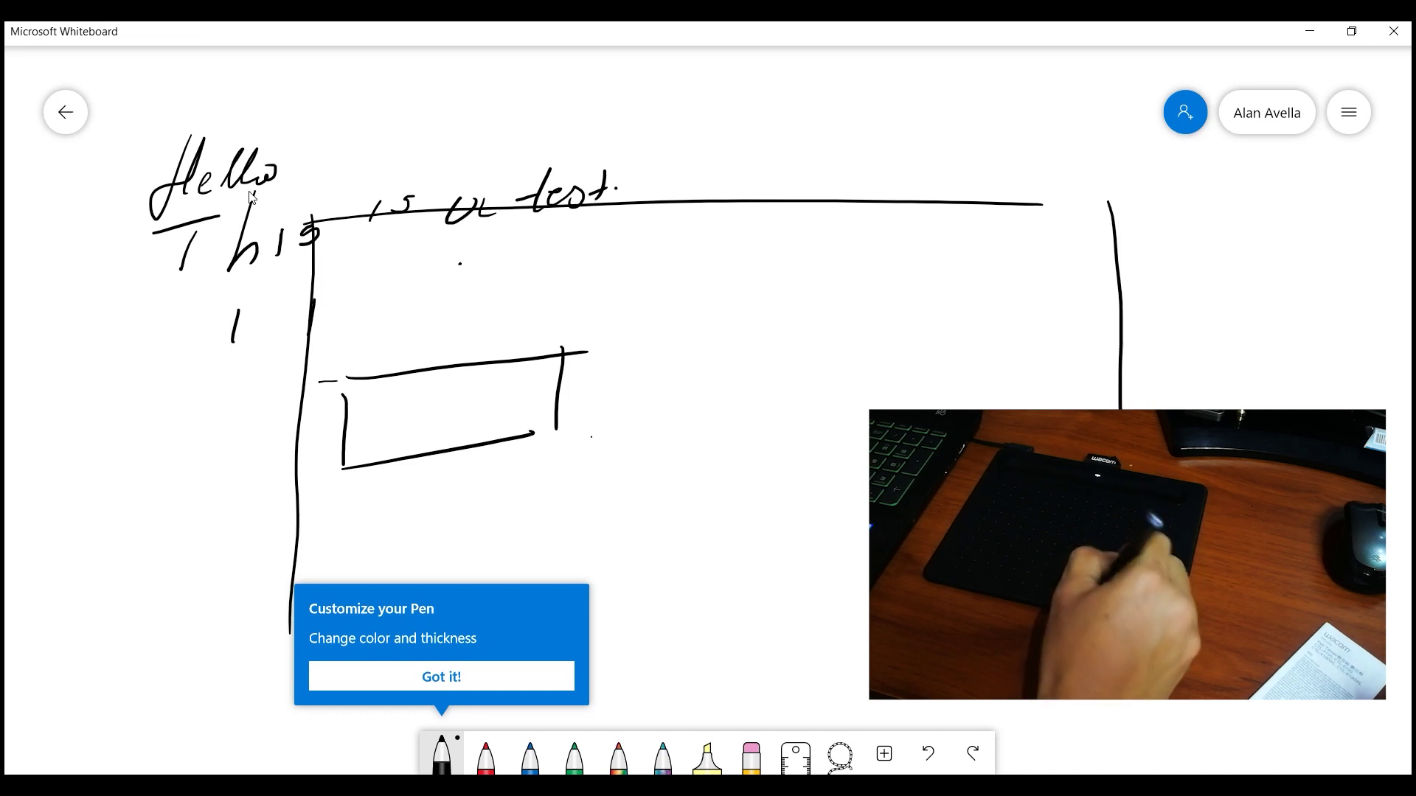
- Draw a right triangle labelled 2x and x, then try a rainbow-ink stroke
{"action": "left_click", "coordinate": [441, 676]}
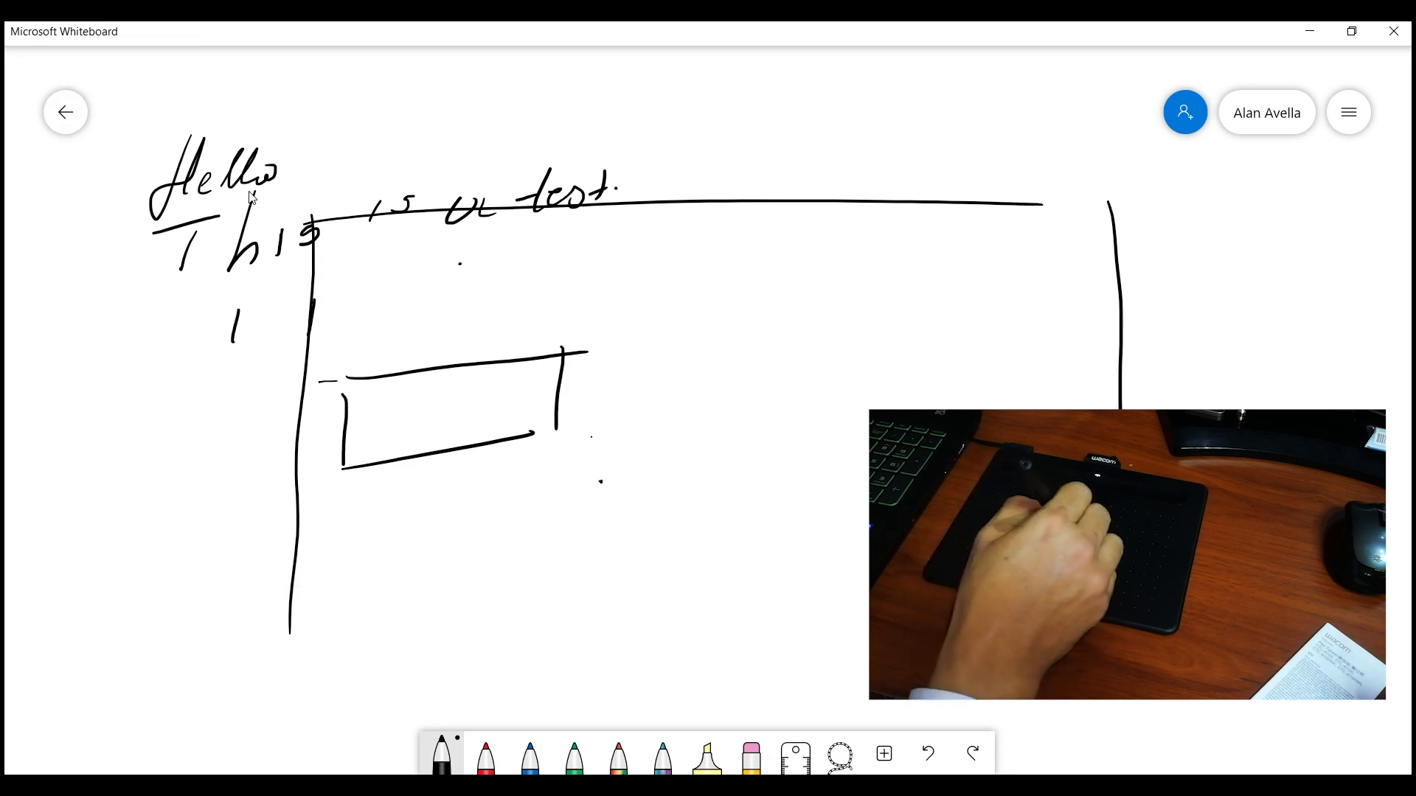
{"action": "mouse_move", "coordinate": [843, 323]}
{"action": "left_mouse_down"}
{"action": "mouse_move", "coordinate": [699, 443]}
{"action": "mouse_move", "coordinate": [847, 430]}
{"action": "left_mouse_up"}
{"action": "left_click_drag", "start_coordinate": [844, 323], "coordinate": [860, 424]}
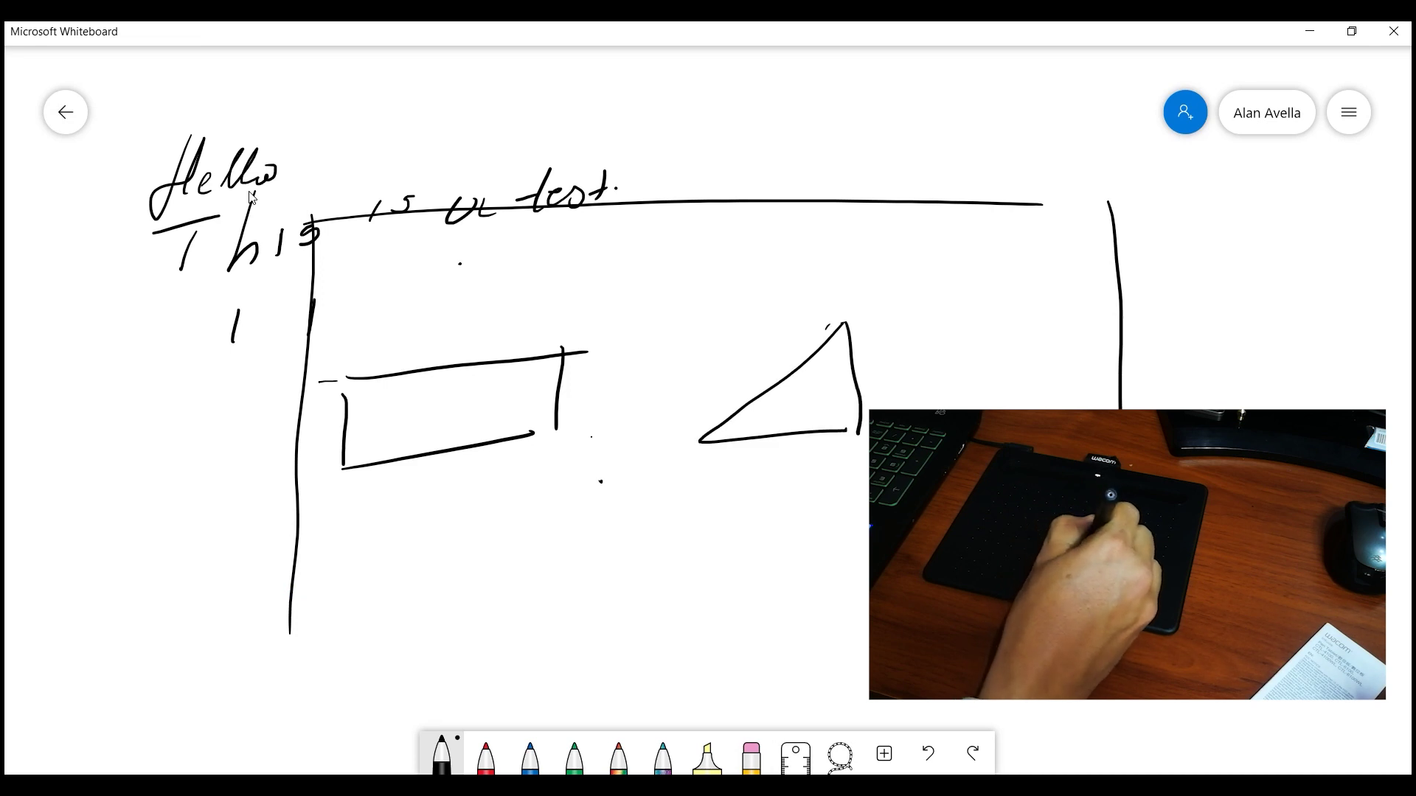
{"action": "mouse_move", "coordinate": [883, 357]}
{"action": "left_mouse_down"}
{"action": "mouse_move", "coordinate": [903, 356]}
{"action": "mouse_move", "coordinate": [918, 385]}
{"action": "mouse_move", "coordinate": [959, 377]}
{"action": "left_mouse_up"}
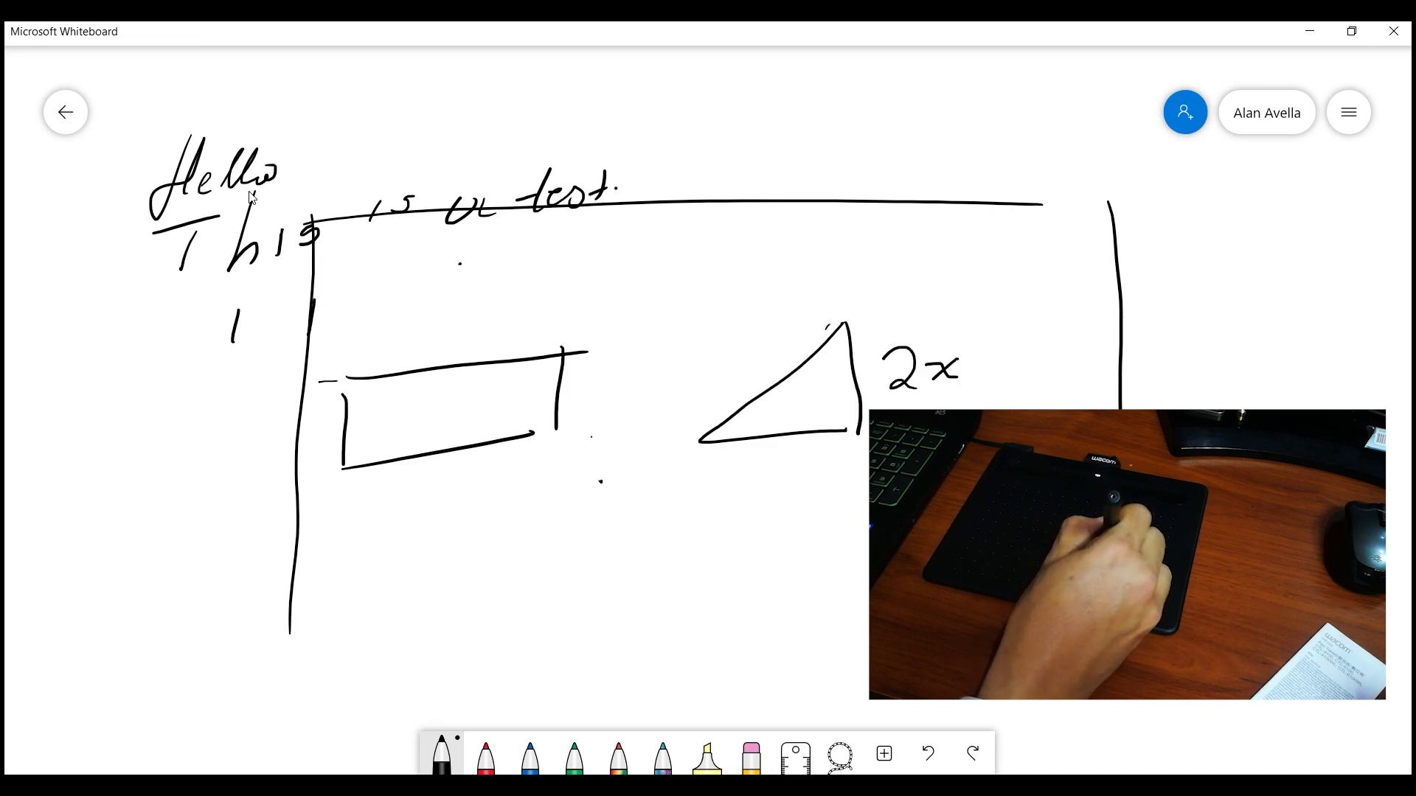
{"action": "mouse_move", "coordinate": [786, 450]}
{"action": "left_mouse_down"}
{"action": "mouse_move", "coordinate": [819, 464]}
{"action": "mouse_move", "coordinate": [789, 468]}
{"action": "left_mouse_up"}
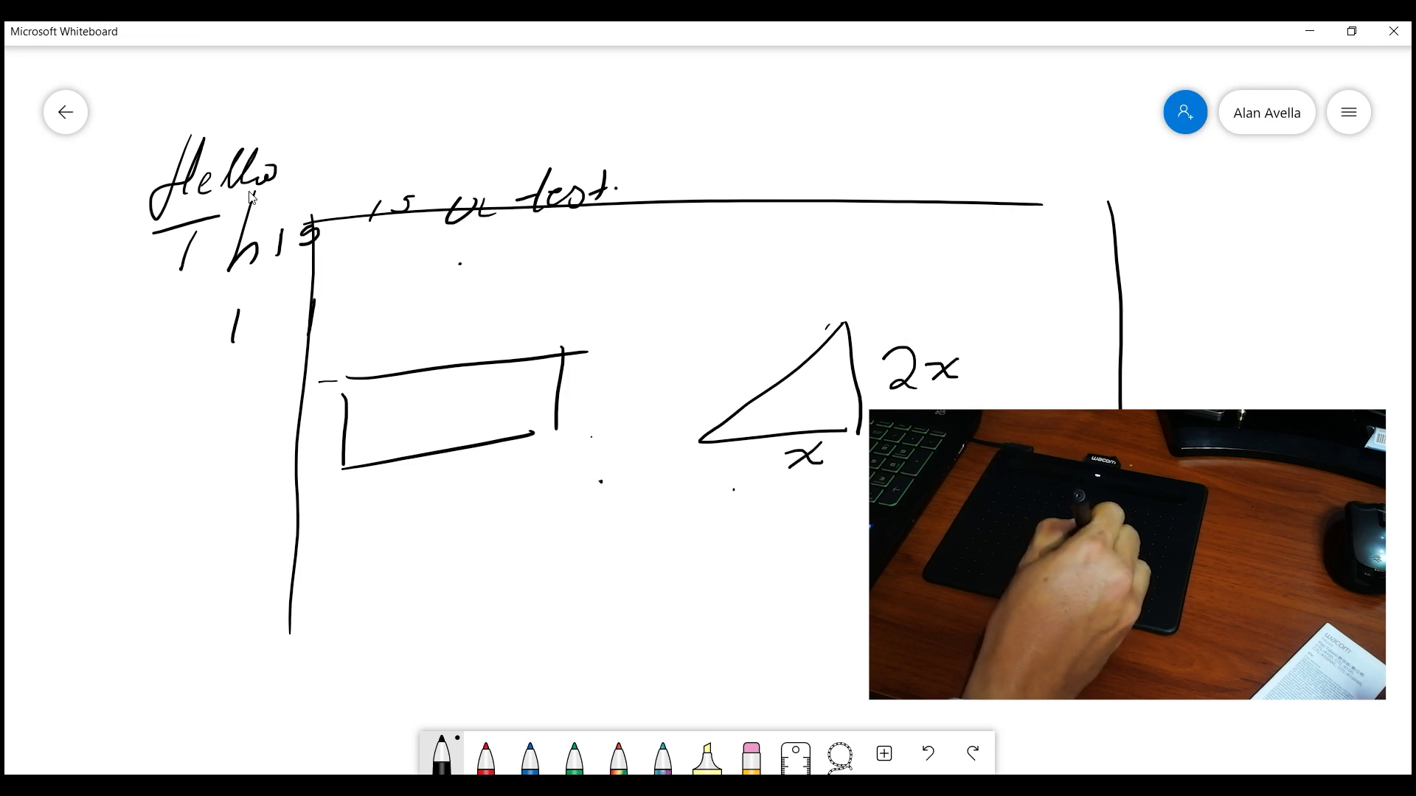
{"action": "mouse_move", "coordinate": [853, 395]}
{"action": "left_mouse_down"}
{"action": "mouse_move", "coordinate": [816, 398]}
{"action": "mouse_move", "coordinate": [817, 426]}
{"action": "left_mouse_up"}
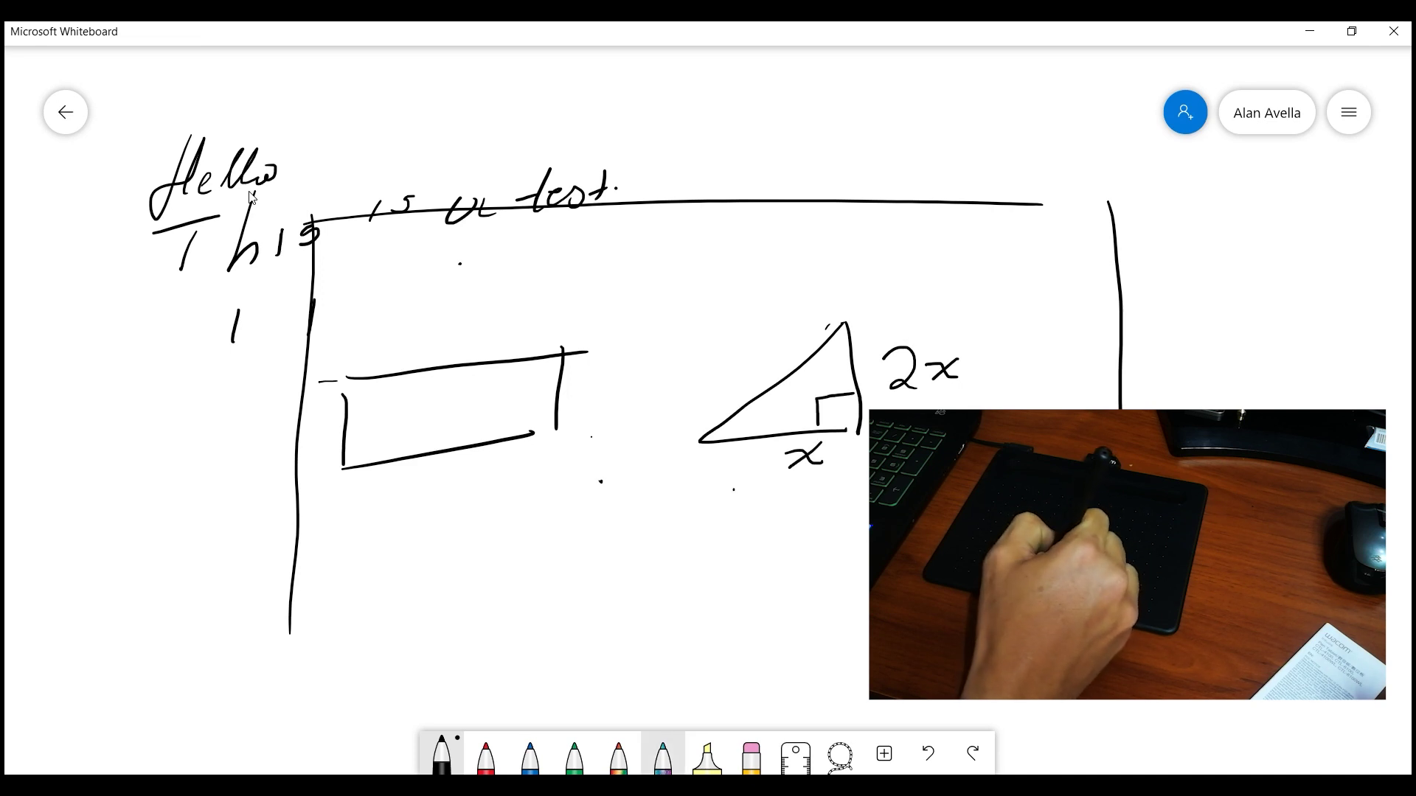
{"action": "left_click", "coordinate": [662, 756]}
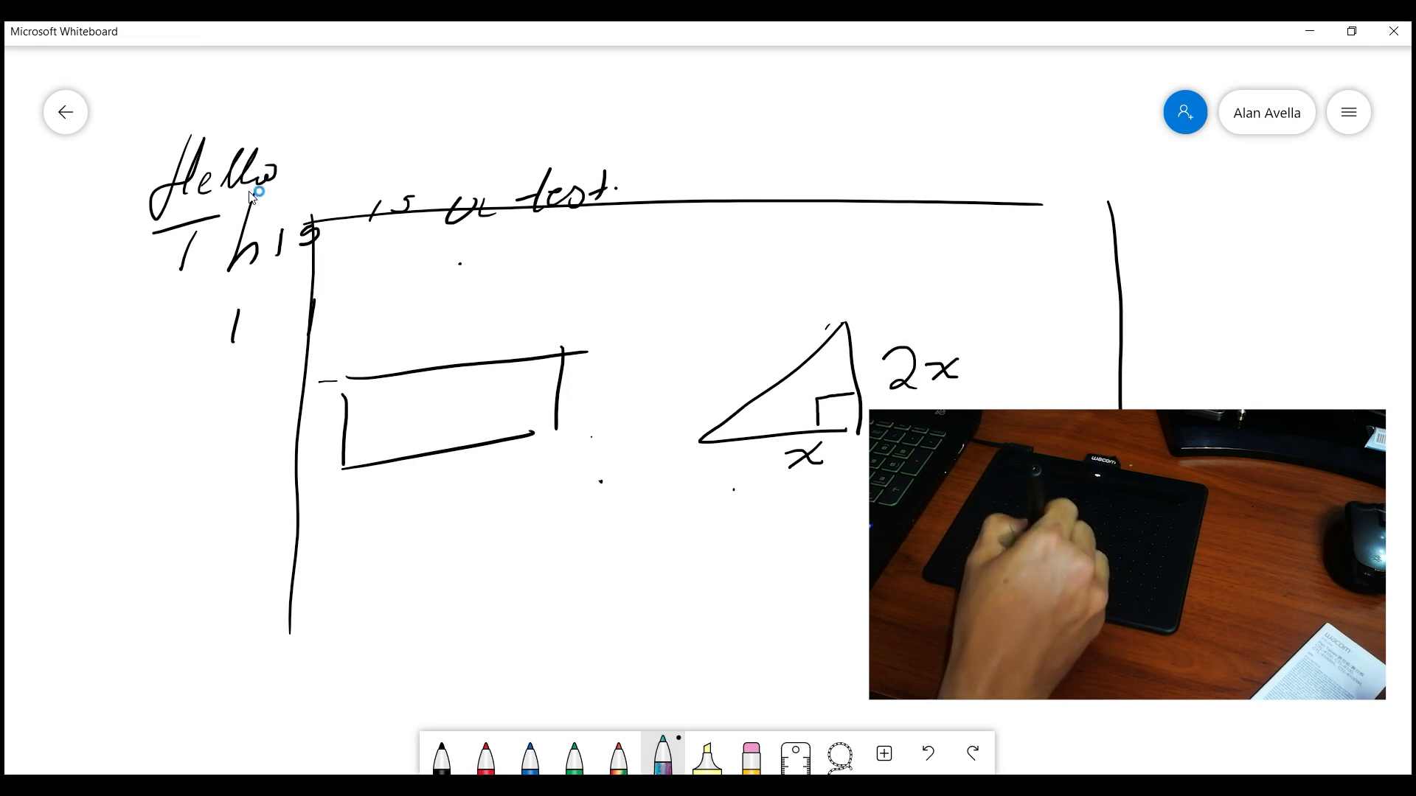
{"action": "left_click_drag", "start_coordinate": [508, 576], "coordinate": [735, 575]}
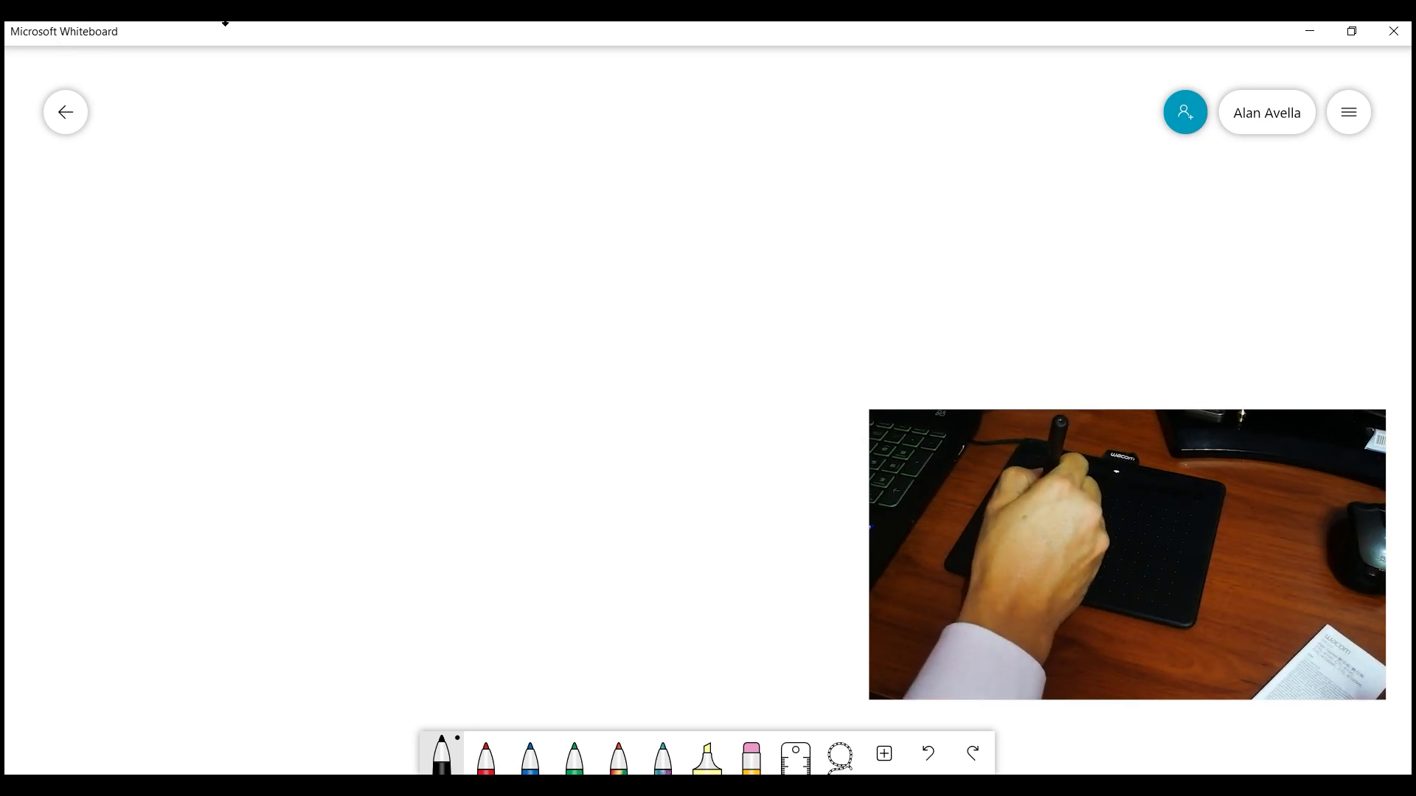
- Handwrite the equation 2x+4=16 on the first line
{"action": "mouse_move", "coordinate": [186, 171]}
{"action": "left_mouse_down"}
{"action": "mouse_move", "coordinate": [175, 211]}
{"action": "mouse_move", "coordinate": [205, 207]}
{"action": "left_mouse_up"}
{"action": "left_click_drag", "start_coordinate": [219, 184], "coordinate": [251, 203]}
{"action": "mouse_move", "coordinate": [254, 177]}
{"action": "left_mouse_down"}
{"action": "mouse_move", "coordinate": [218, 211]}
{"action": "mouse_move", "coordinate": [287, 185]}
{"action": "left_mouse_up"}
{"action": "left_click_drag", "start_coordinate": [338, 160], "coordinate": [346, 178]}
{"action": "mouse_move", "coordinate": [340, 152]}
{"action": "left_mouse_down"}
{"action": "mouse_move", "coordinate": [319, 207]}
{"action": "mouse_move", "coordinate": [399, 176]}
{"action": "left_mouse_up"}
{"action": "left_click_drag", "start_coordinate": [371, 198], "coordinate": [426, 199]}
{"action": "left_click_drag", "start_coordinate": [479, 154], "coordinate": [473, 181]}
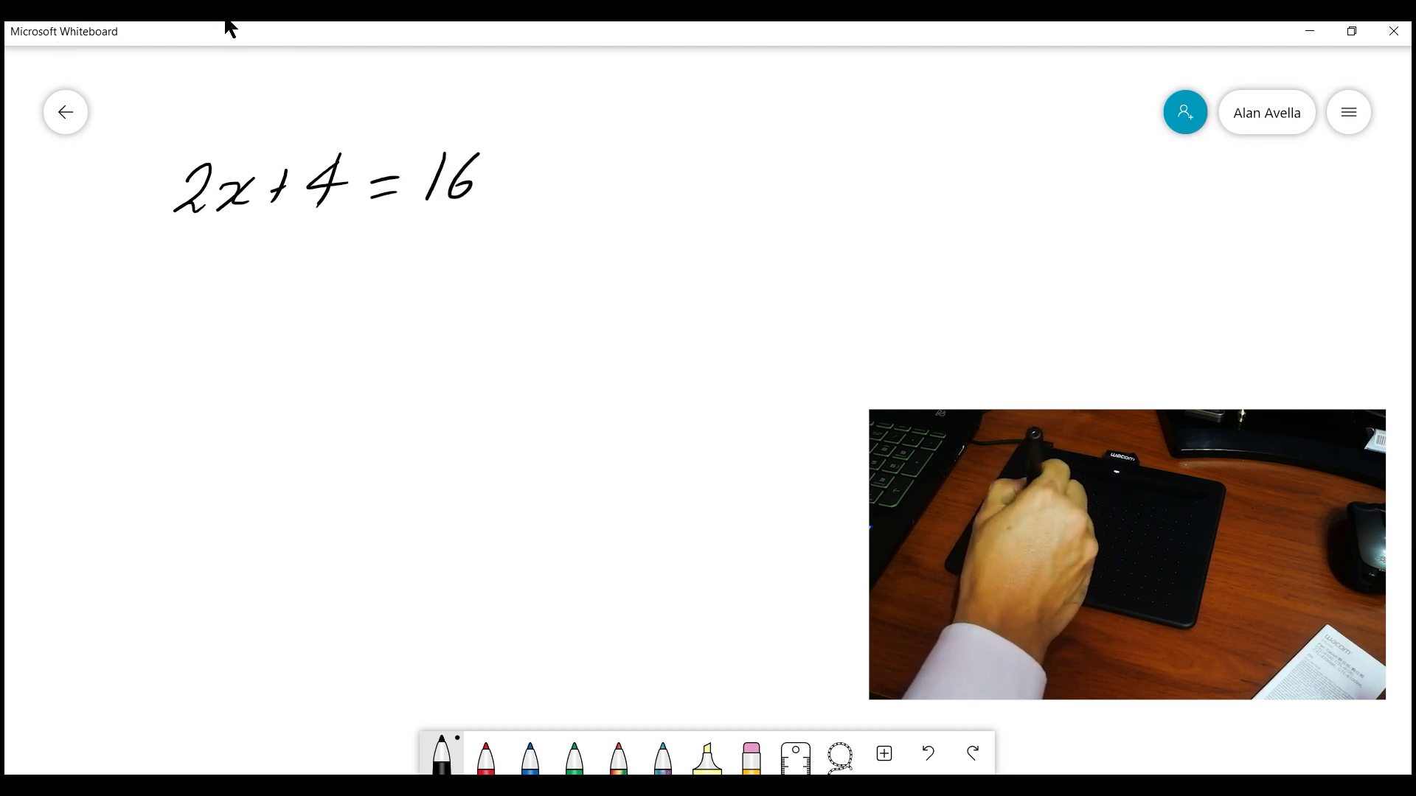
- Write the second line 2x=16-4
{"action": "mouse_move", "coordinate": [309, 243]}
{"action": "left_mouse_down"}
{"action": "mouse_move", "coordinate": [336, 237]}
{"action": "mouse_move", "coordinate": [341, 278]}
{"action": "mouse_move", "coordinate": [371, 271]}
{"action": "mouse_move", "coordinate": [343, 279]}
{"action": "mouse_move", "coordinate": [419, 247]}
{"action": "left_mouse_up"}
{"action": "left_click_drag", "start_coordinate": [388, 270], "coordinate": [428, 269]}
{"action": "mouse_move", "coordinate": [478, 230]}
{"action": "left_mouse_down"}
{"action": "mouse_move", "coordinate": [459, 255]}
{"action": "mouse_move", "coordinate": [511, 245]}
{"action": "left_mouse_up"}
{"action": "mouse_move", "coordinate": [550, 221]}
{"action": "left_mouse_down"}
{"action": "mouse_move", "coordinate": [524, 247]}
{"action": "mouse_move", "coordinate": [559, 243]}
{"action": "left_mouse_up"}
{"action": "left_click_drag", "start_coordinate": [568, 223], "coordinate": [564, 262]}
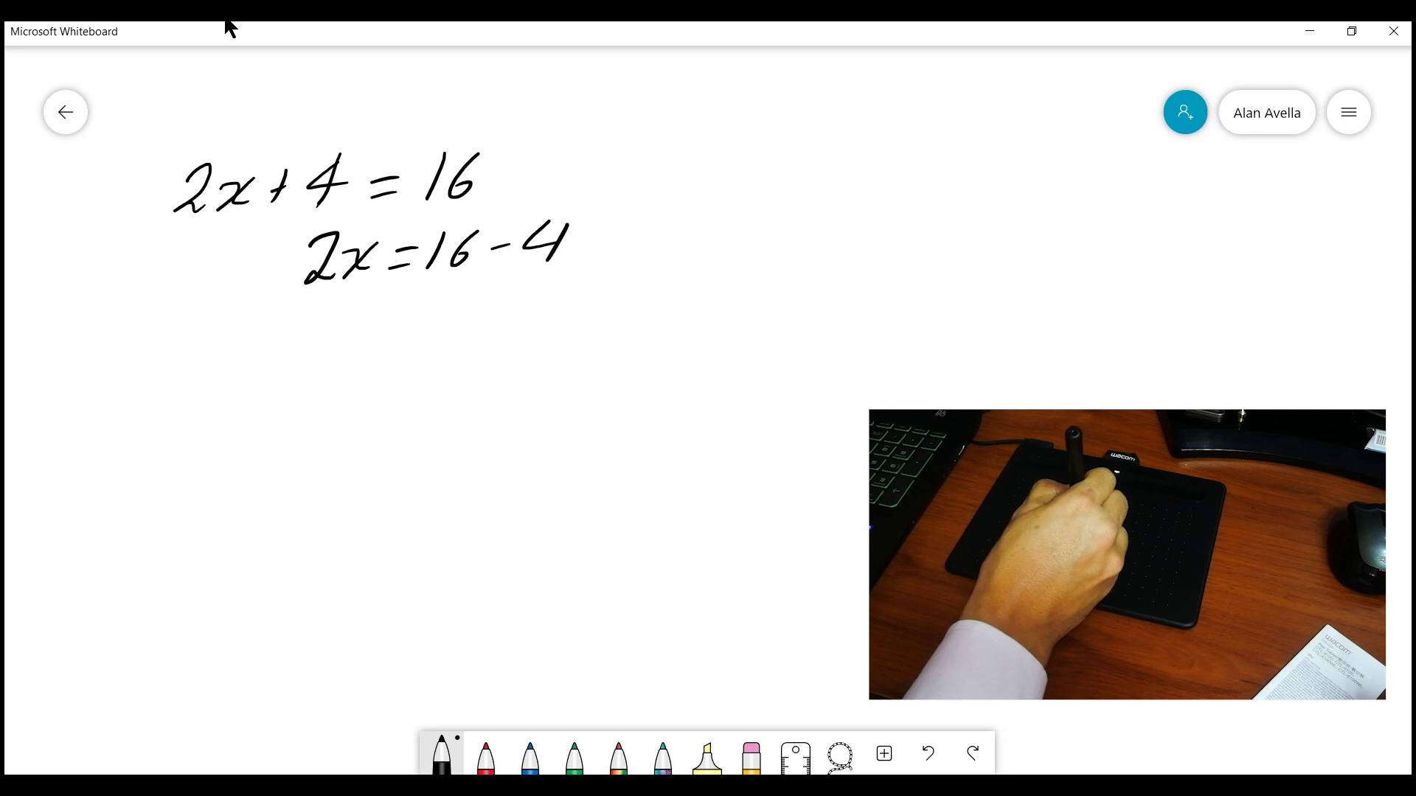
- Write the third line x=(16-4)/2 as a fraction
{"action": "mouse_move", "coordinate": [338, 313]}
{"action": "left_mouse_down"}
{"action": "mouse_move", "coordinate": [366, 339]}
{"action": "mouse_move", "coordinate": [336, 344]}
{"action": "mouse_move", "coordinate": [426, 315]}
{"action": "left_mouse_up"}
{"action": "left_click_drag", "start_coordinate": [398, 330], "coordinate": [416, 325]}
{"action": "left_click_drag", "start_coordinate": [466, 278], "coordinate": [455, 316]}
{"action": "left_click_drag", "start_coordinate": [485, 279], "coordinate": [471, 304]}
{"action": "left_click_drag", "start_coordinate": [508, 281], "coordinate": [492, 295]}
{"action": "mouse_move", "coordinate": [572, 278]}
{"action": "left_mouse_down"}
{"action": "mouse_move", "coordinate": [587, 292]}
{"action": "mouse_move", "coordinate": [575, 318]}
{"action": "left_mouse_up"}
{"action": "left_click_drag", "start_coordinate": [445, 323], "coordinate": [575, 317]}
{"action": "mouse_move", "coordinate": [491, 344]}
{"action": "left_mouse_down"}
{"action": "mouse_move", "coordinate": [518, 341]}
{"action": "mouse_move", "coordinate": [524, 367]}
{"action": "left_mouse_up"}
{"action": "left_click", "coordinate": [542, 360]}
- Write the answer x=6 on the final line
{"action": "mouse_move", "coordinate": [341, 413]}
{"action": "left_mouse_down"}
{"action": "mouse_move", "coordinate": [380, 437]}
{"action": "mouse_move", "coordinate": [341, 440]}
{"action": "left_mouse_up"}
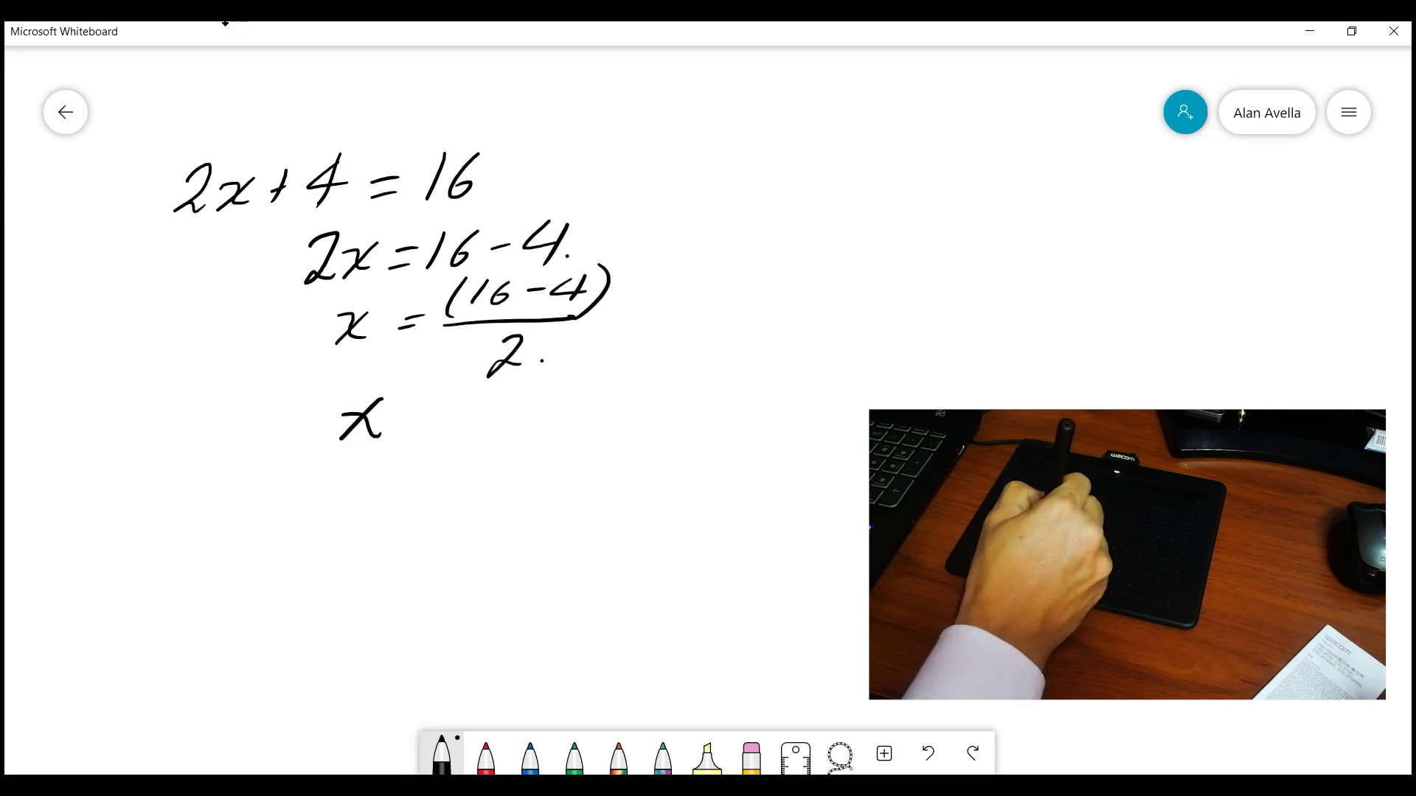
{"action": "mouse_move", "coordinate": [404, 406]}
{"action": "left_mouse_down"}
{"action": "mouse_move", "coordinate": [430, 402]}
{"action": "mouse_move", "coordinate": [444, 418]}
{"action": "left_mouse_up"}
{"action": "left_click", "coordinate": [399, 421]}
{"action": "left_click", "coordinate": [516, 388]}
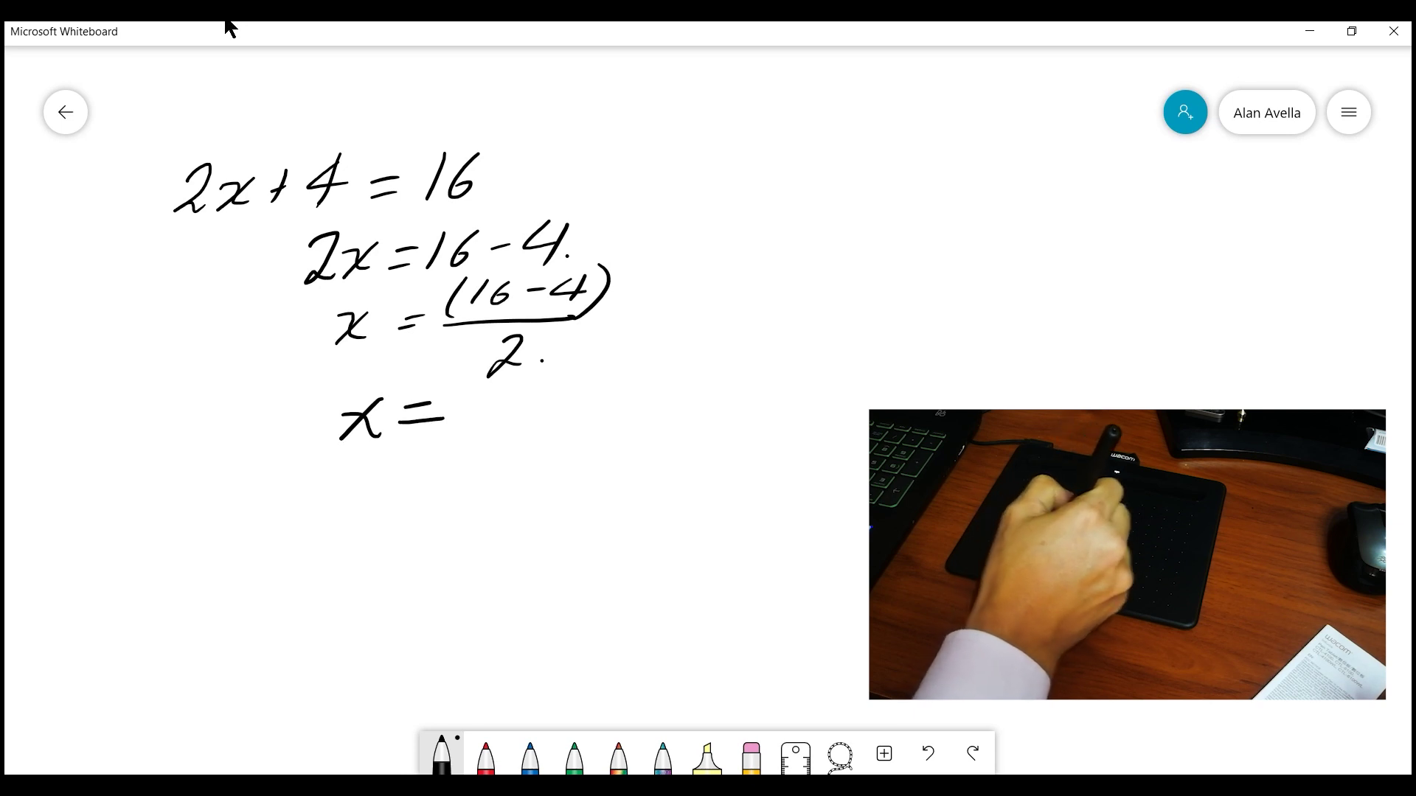
{"action": "left_click_drag", "start_coordinate": [517, 389], "coordinate": [506, 418]}
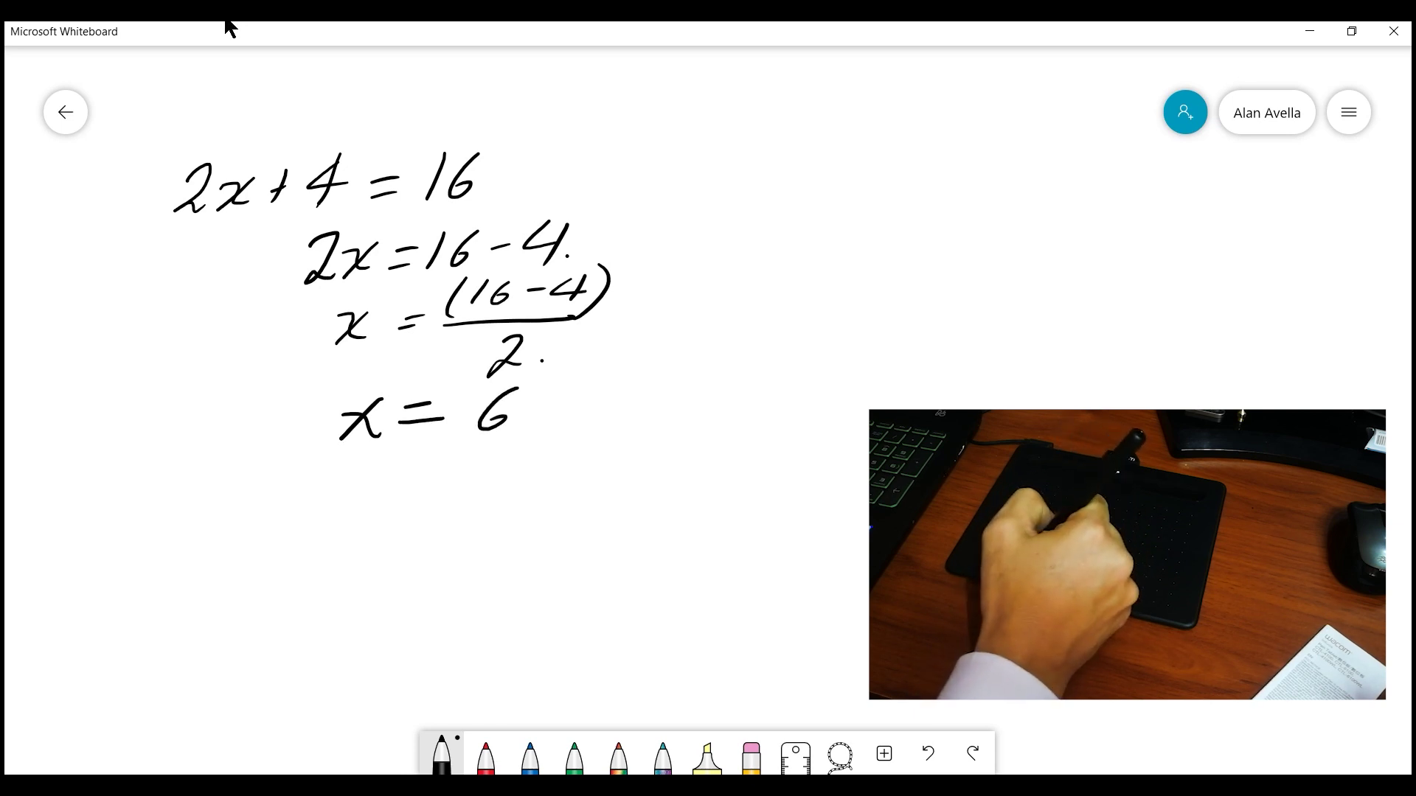